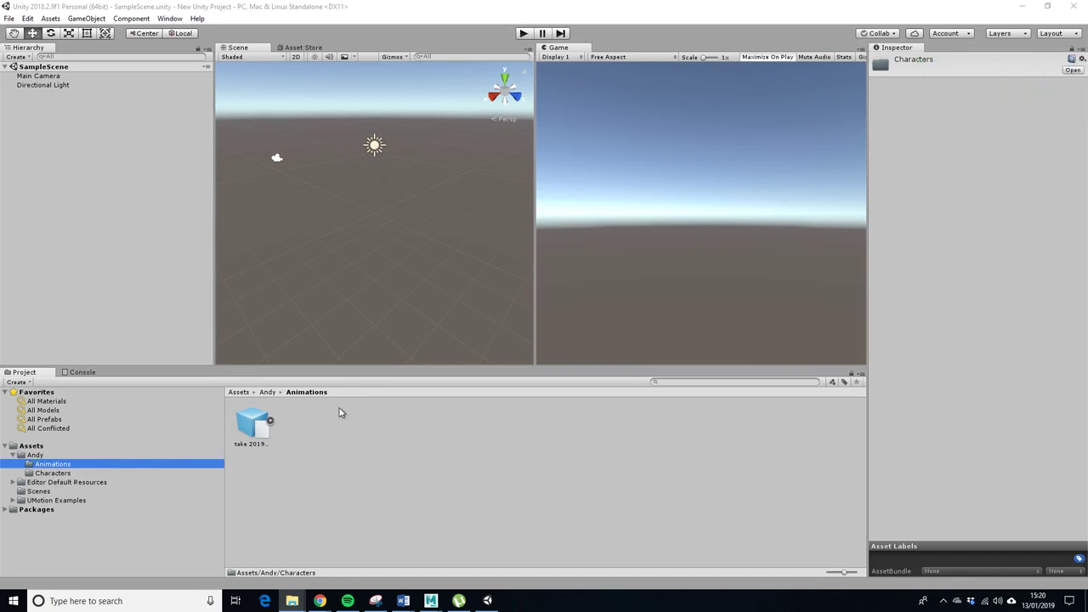
- Open the Characters folder and select Tea_Lady_T+POSE to show its Rig import settings
left_click(58, 475)
left_click(293, 429)
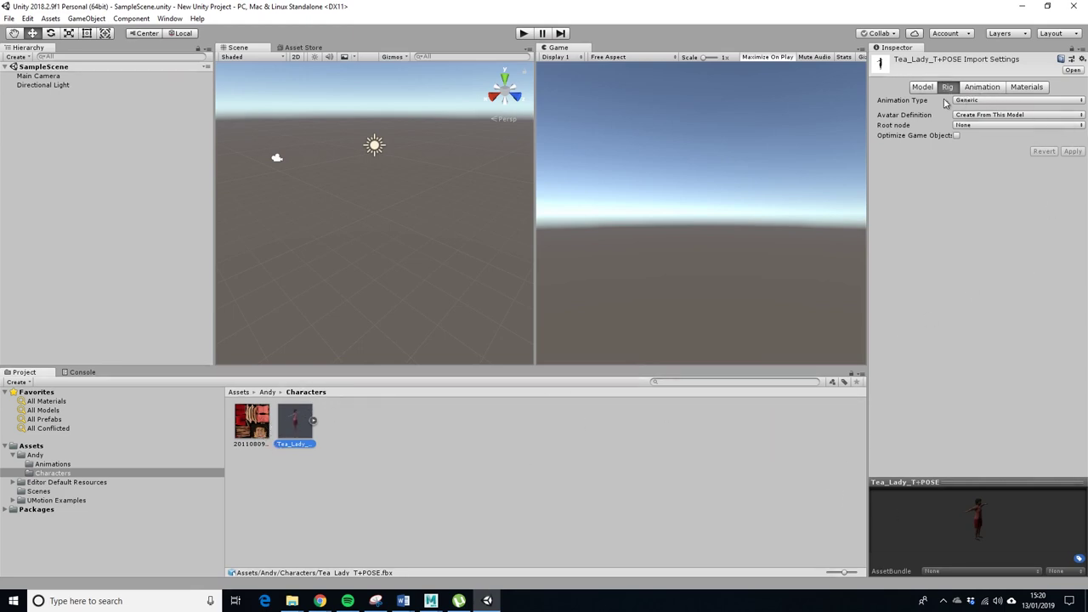
- Set the Tea_Lady_T+POSE model's Animation Type to Humanoid and apply it
left_click(1082, 101)
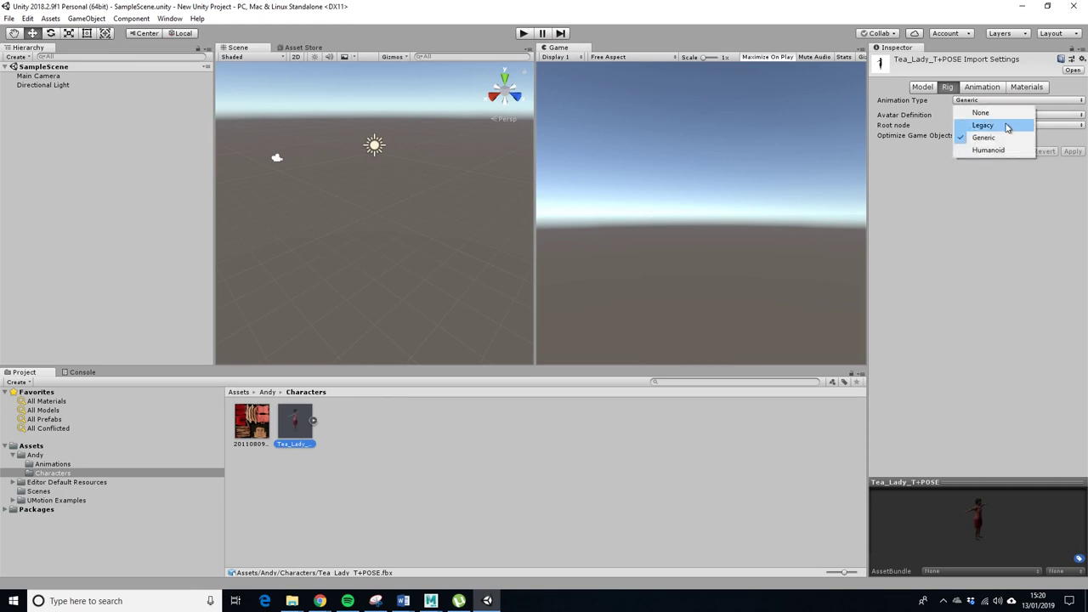
left_click(996, 150)
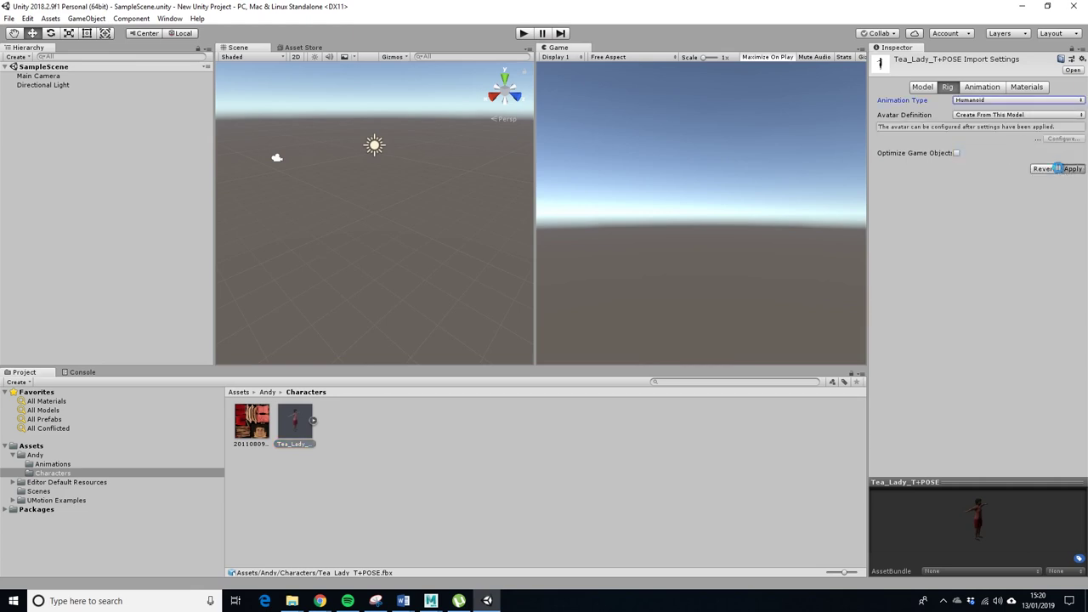
left_click(1058, 169)
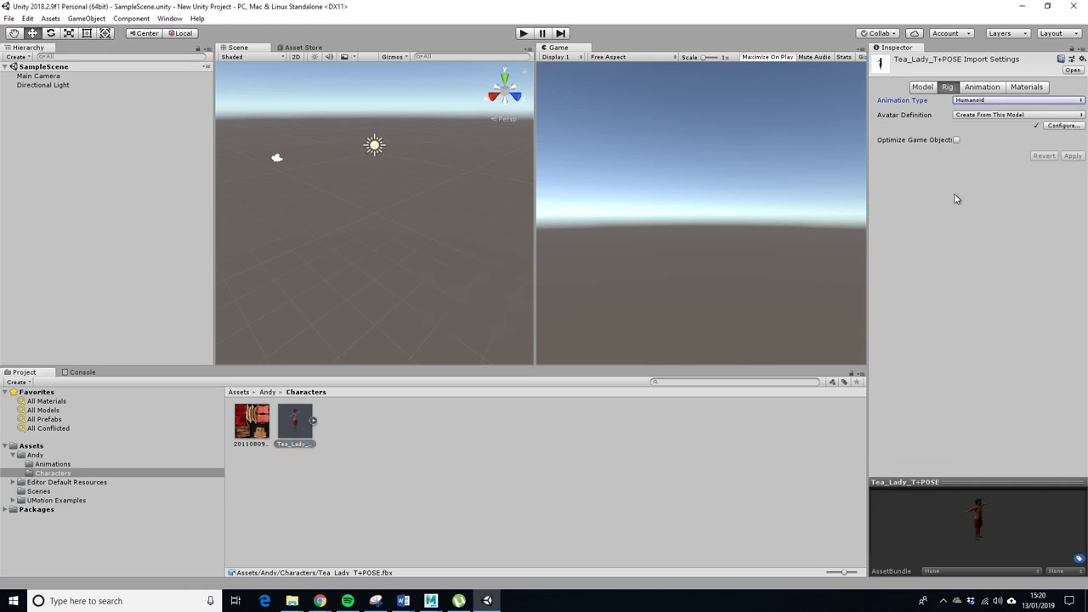
left_click(52, 464)
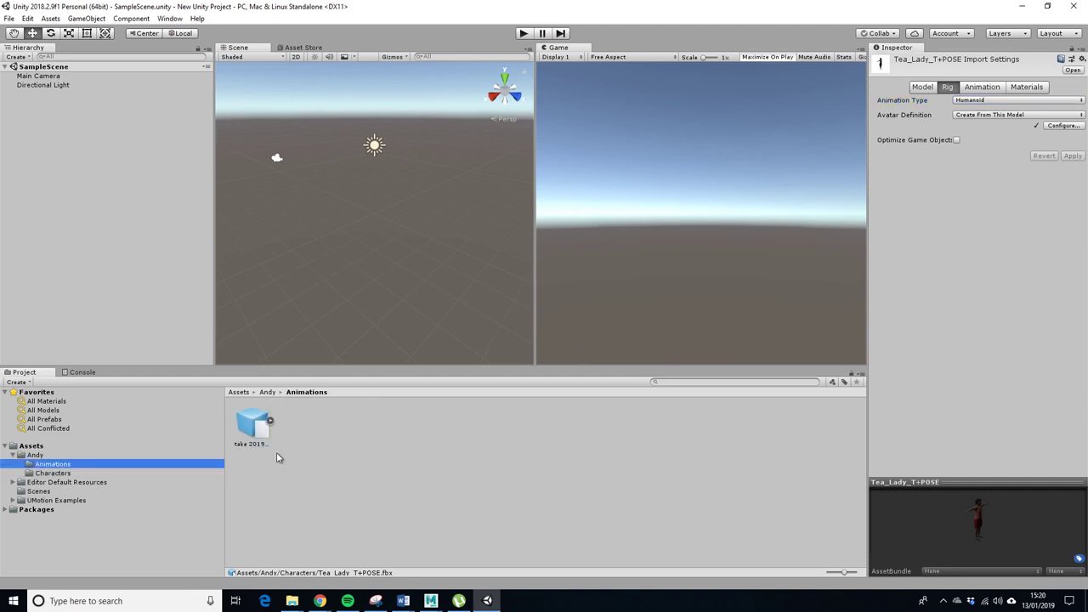
left_click(254, 430)
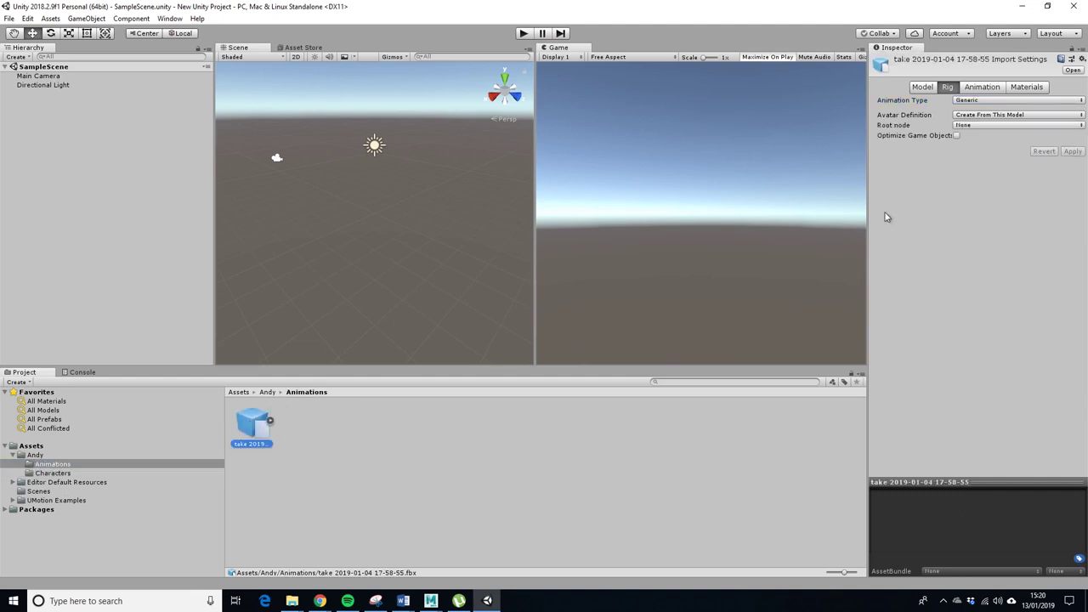
left_click(1084, 102)
left_click(967, 153)
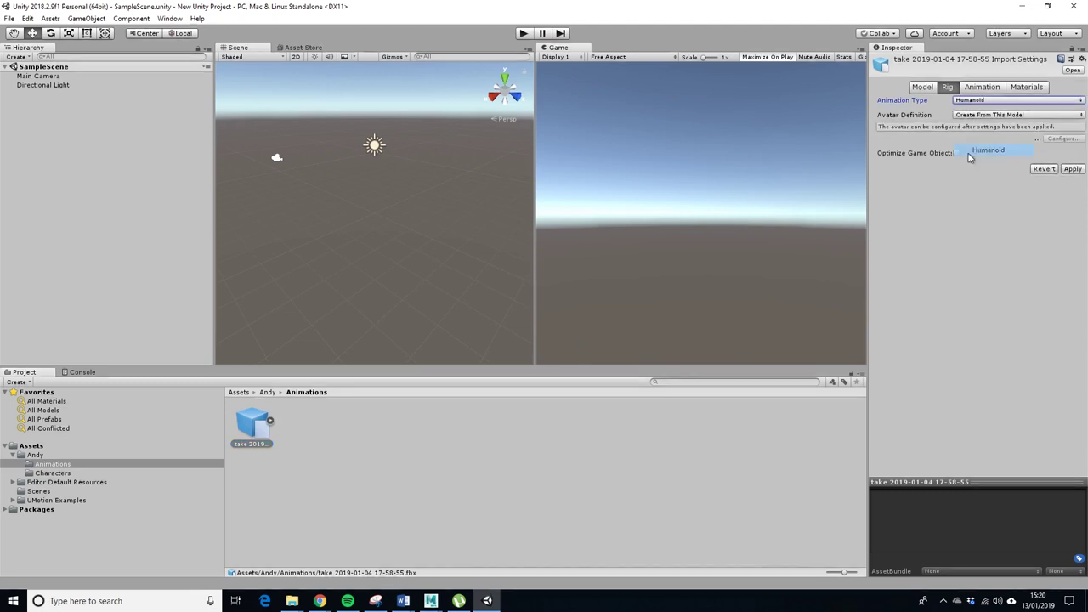
left_click(1071, 169)
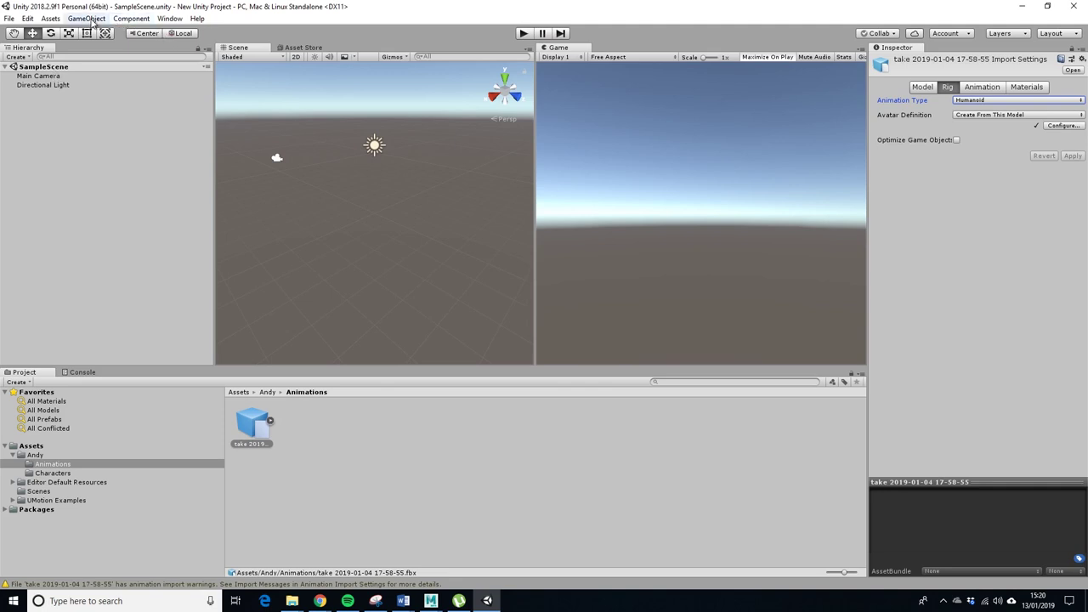
- Open UMotion's Clip Editor and dock it with the Project and Console panels
left_click(51, 473)
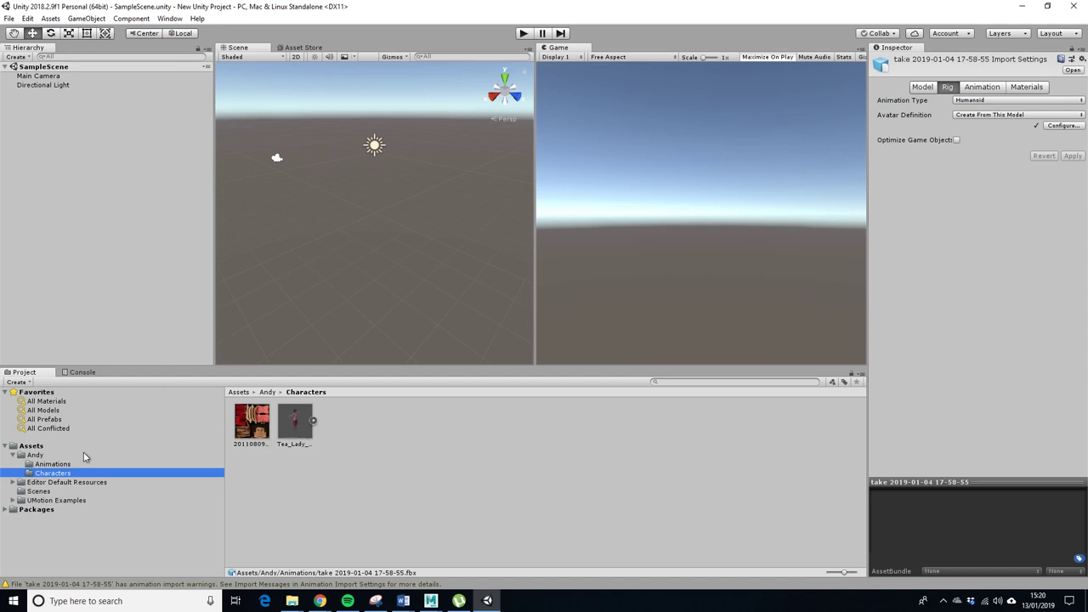
left_click(51, 464)
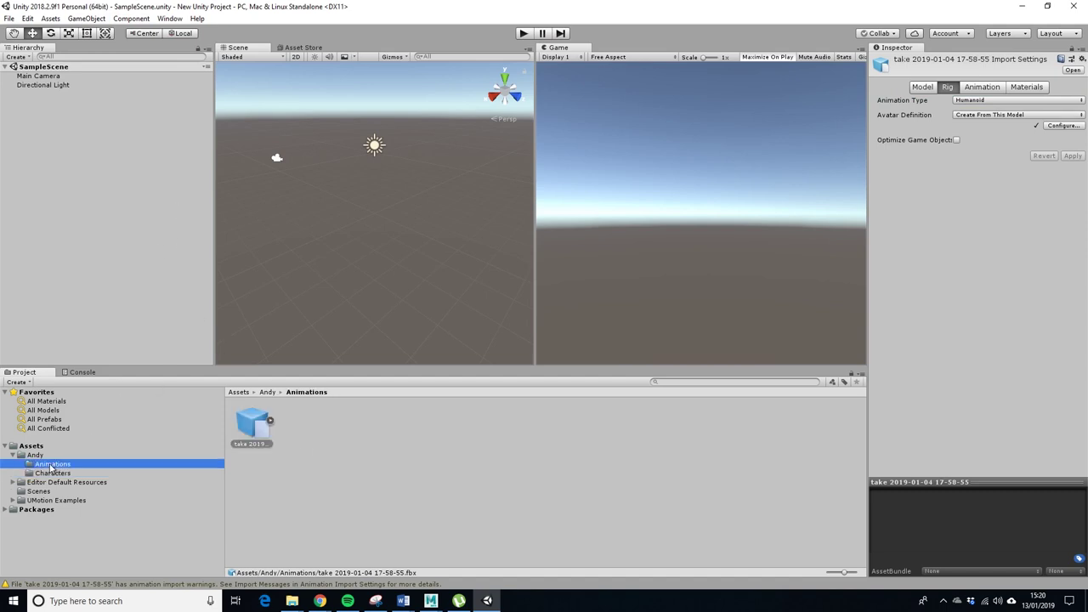
left_click(130, 19)
mouse_move(95, 23)
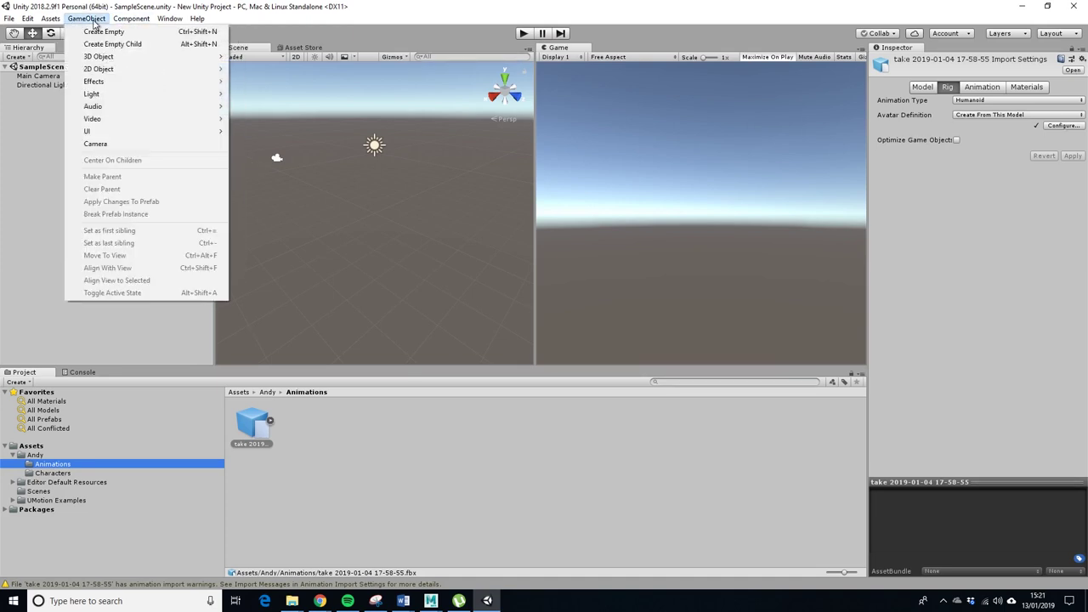
mouse_move(169, 22)
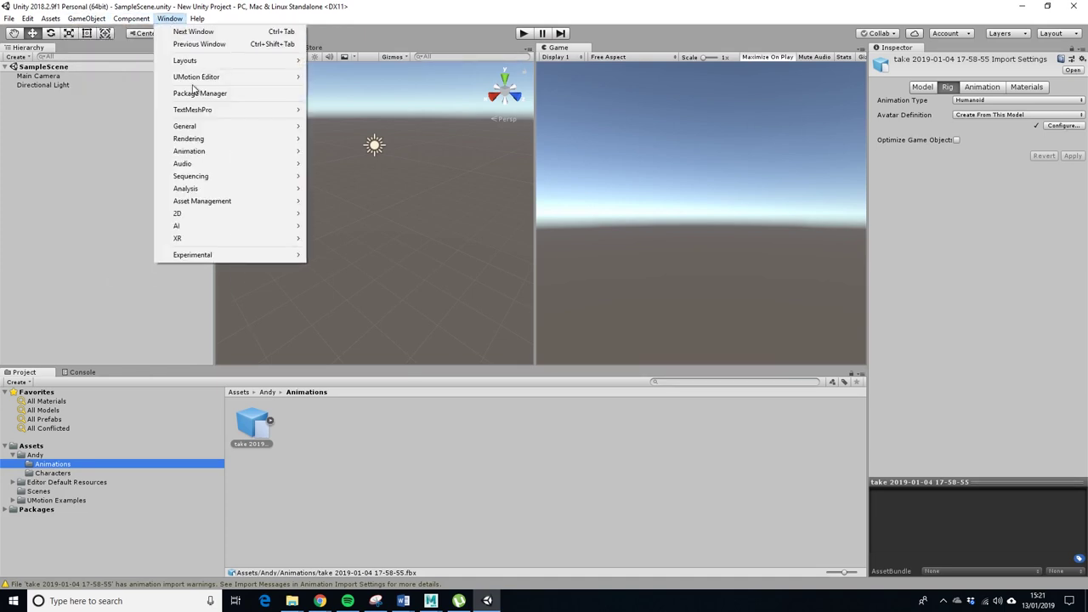
mouse_move(204, 76)
left_click(328, 78)
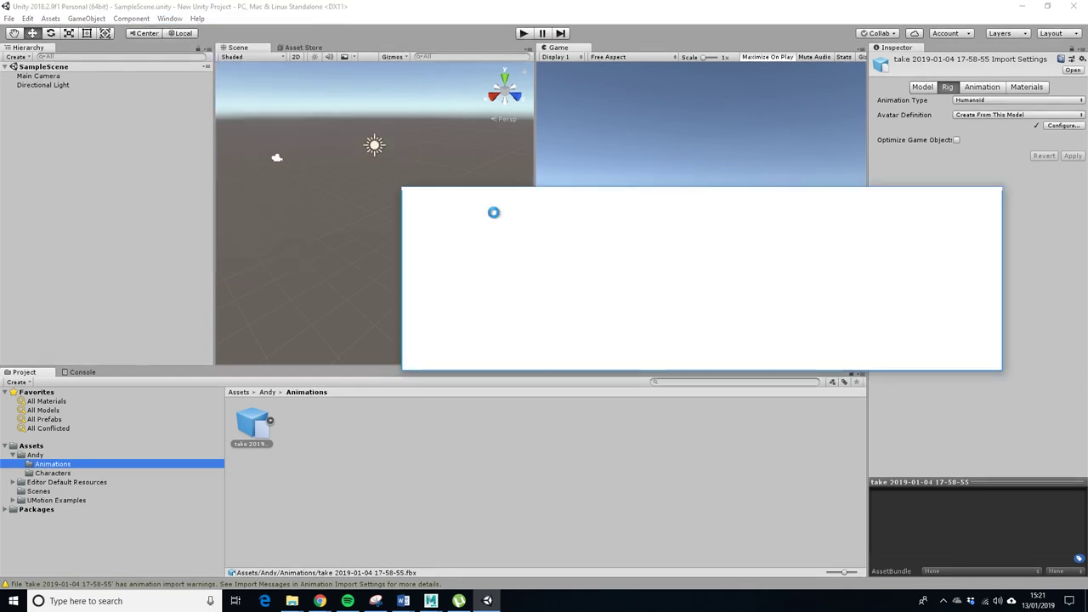
left_click_drag(435, 195, 128, 385)
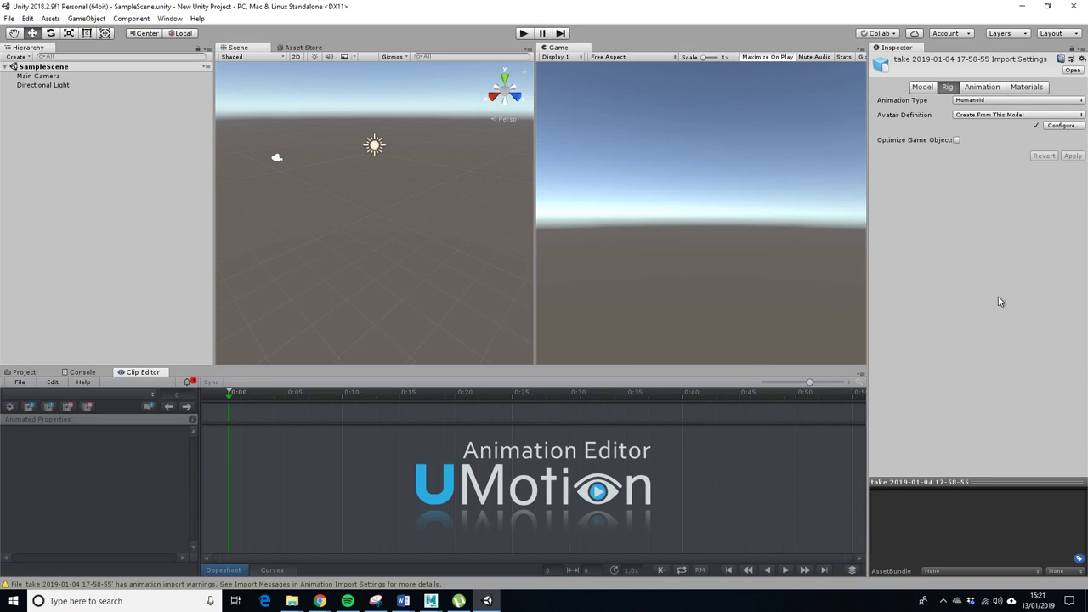
- Open UMotion's Pose Editor and dock it as a tab beside the Inspector
left_click(170, 19)
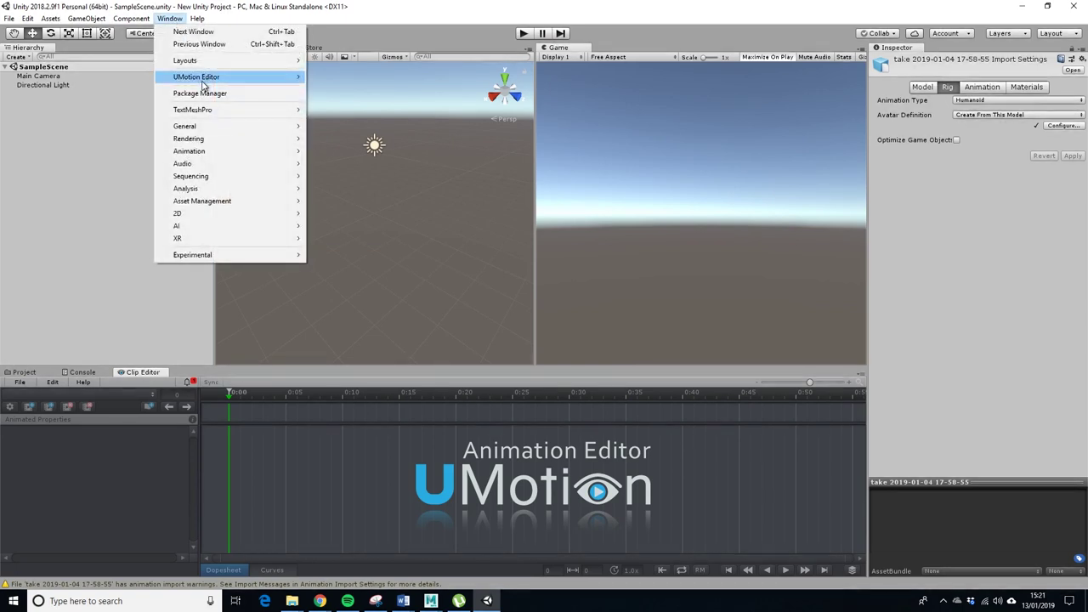
mouse_move(204, 78)
left_click(371, 98)
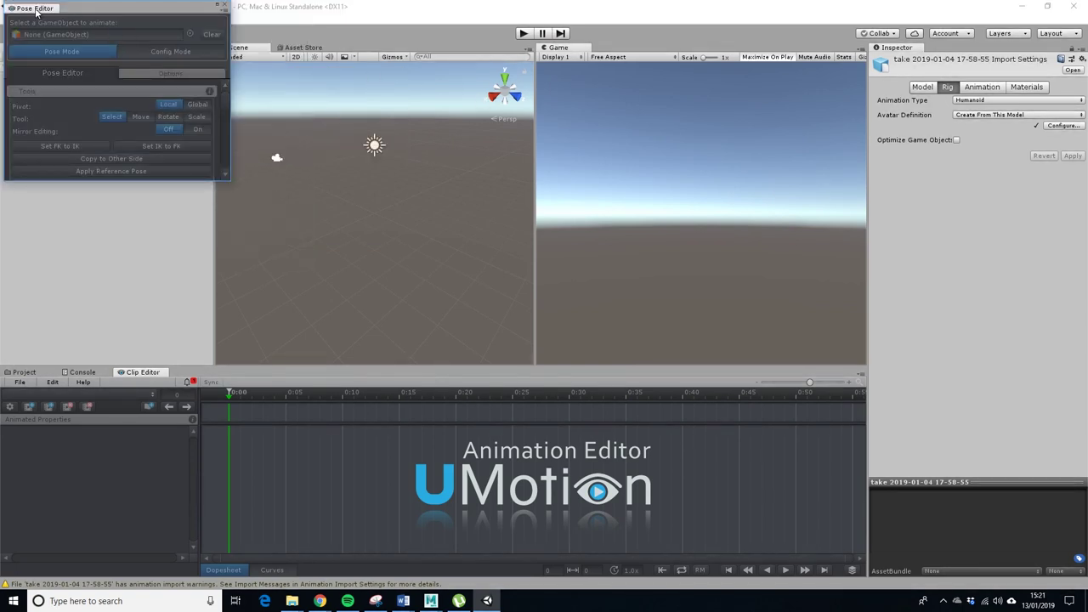
left_click_drag(36, 12, 931, 99)
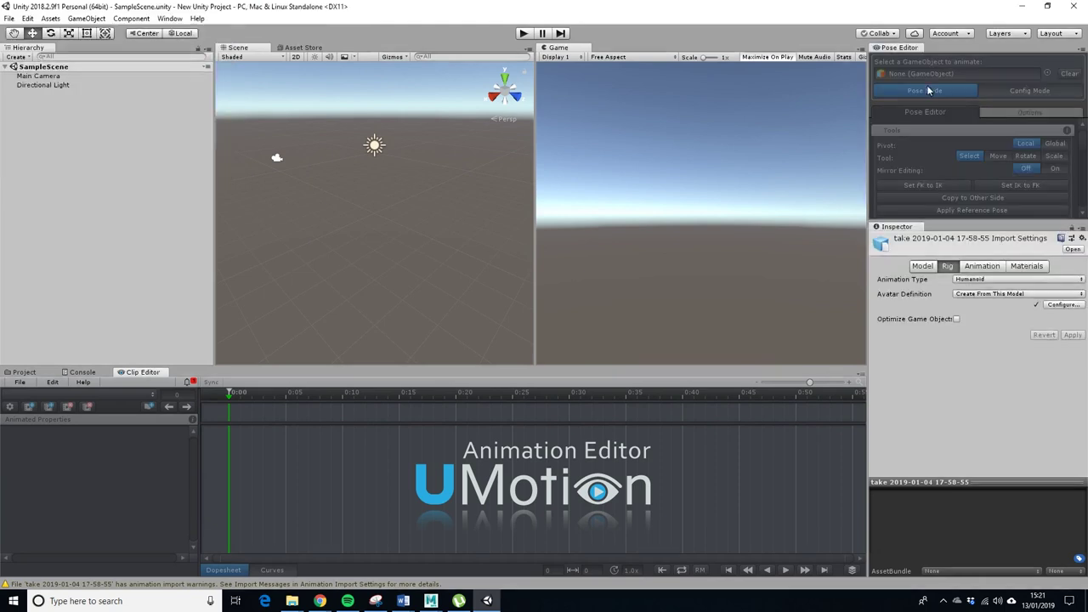
left_click_drag(901, 48, 938, 245)
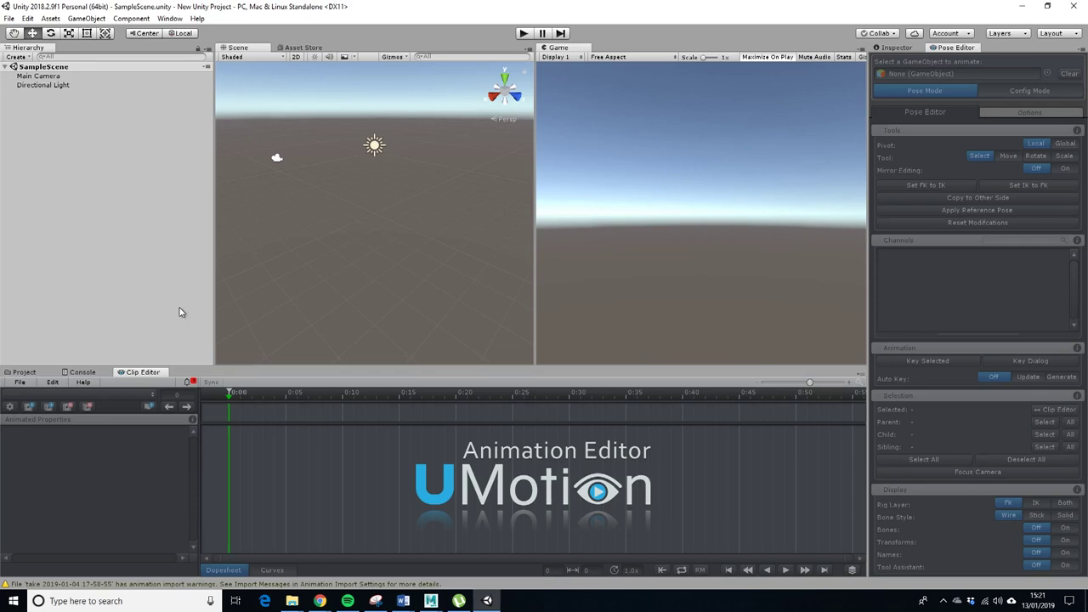
- Start a new Humanoid UMotion project from the Clip Editor
left_click(20, 382)
mouse_move(51, 395)
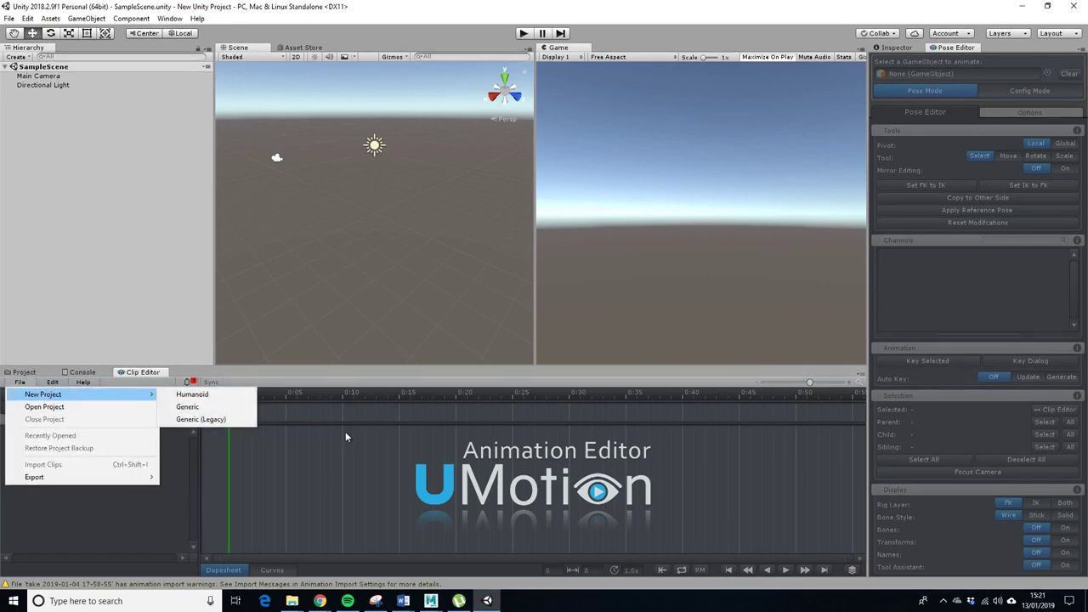
left_click(215, 402)
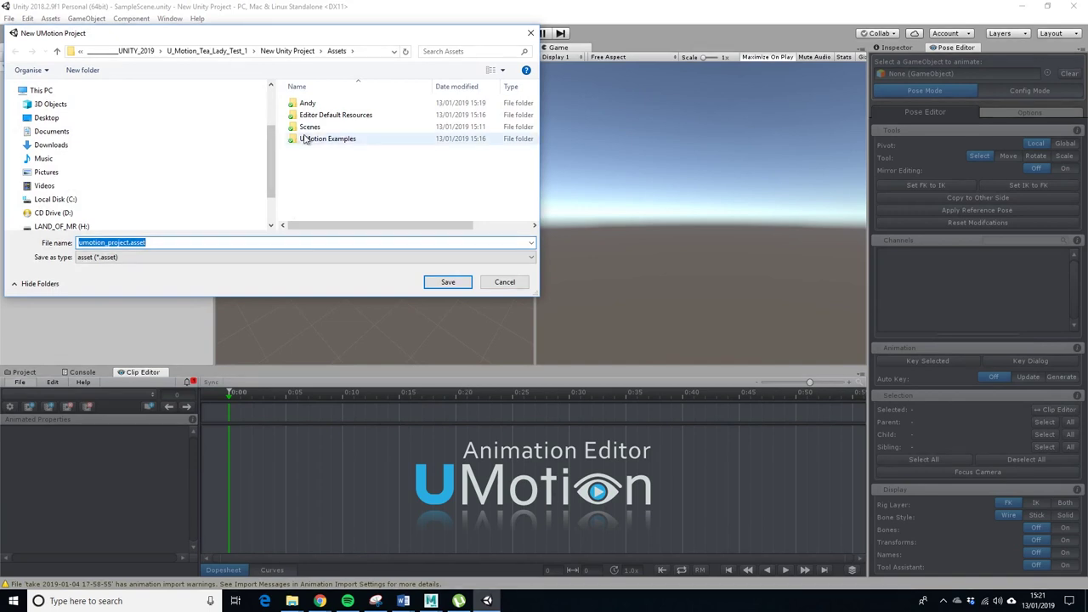
- Create a Umotion_Projects folder inside Assets/Andy in the save dialog
double_click(304, 103)
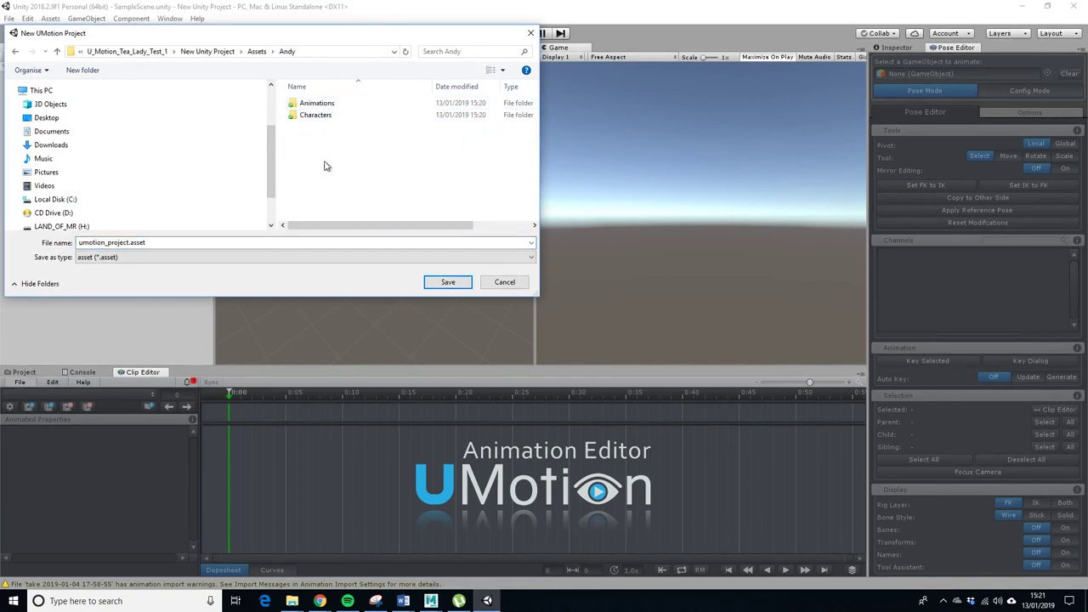
right_click(319, 160)
mouse_move(344, 333)
left_click(476, 334)
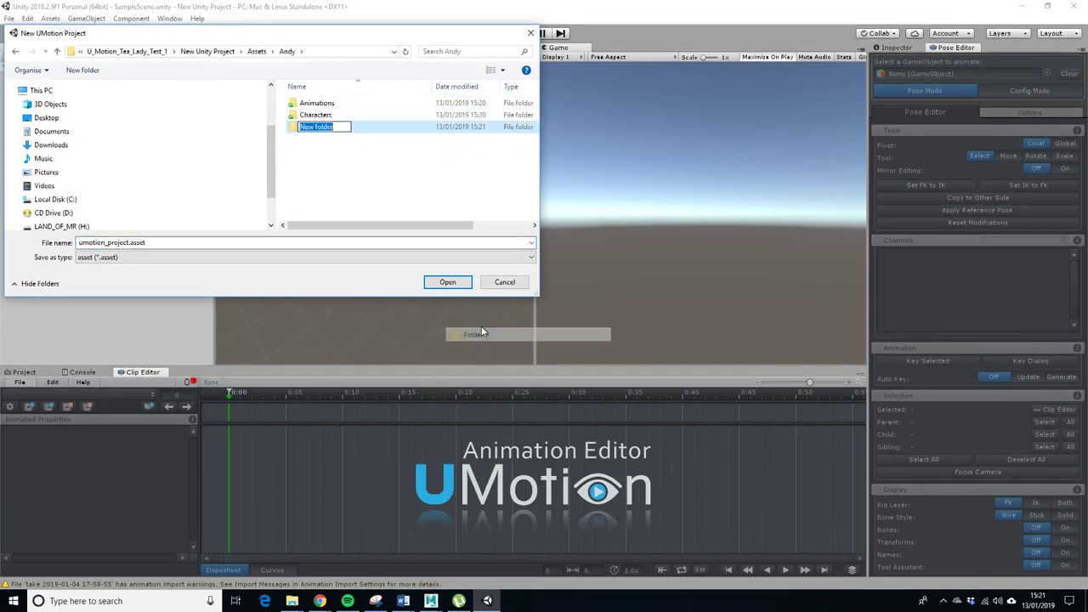
type("Umotions")
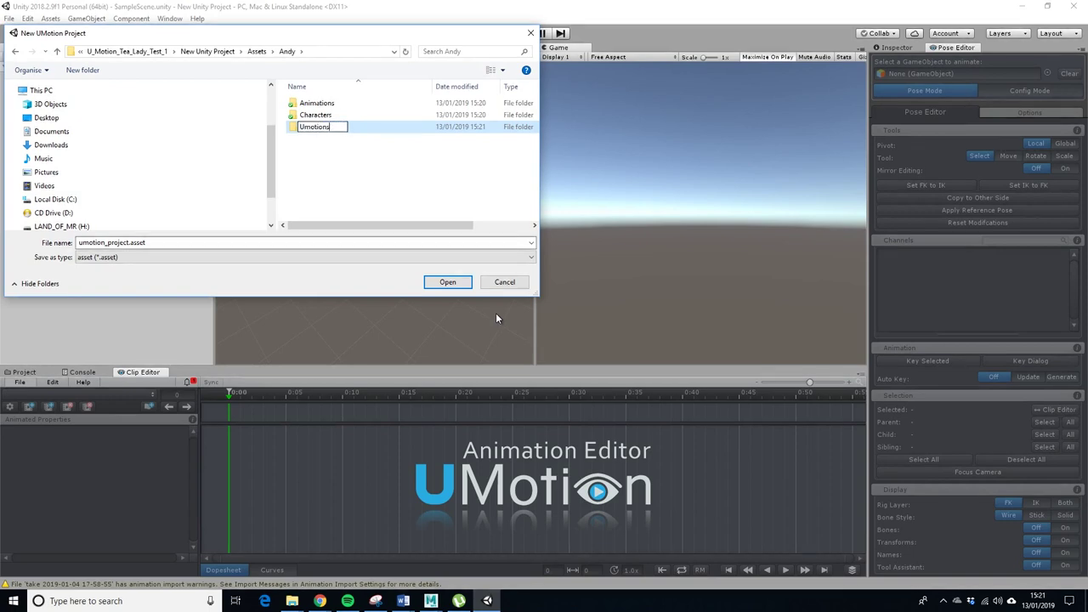
key("BackSpace")
type("_Projects")
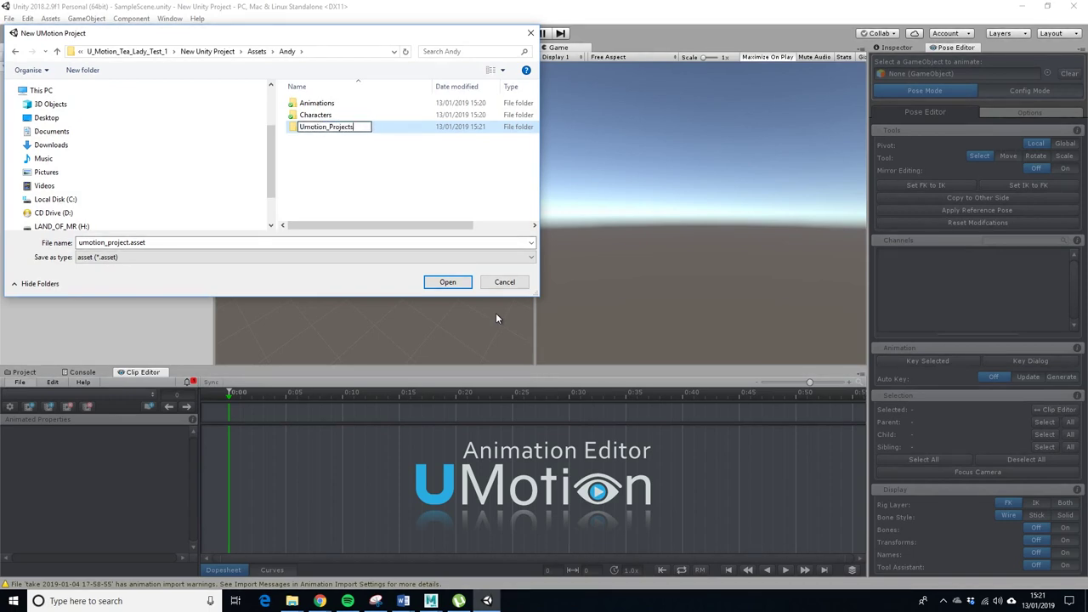
key("Return")
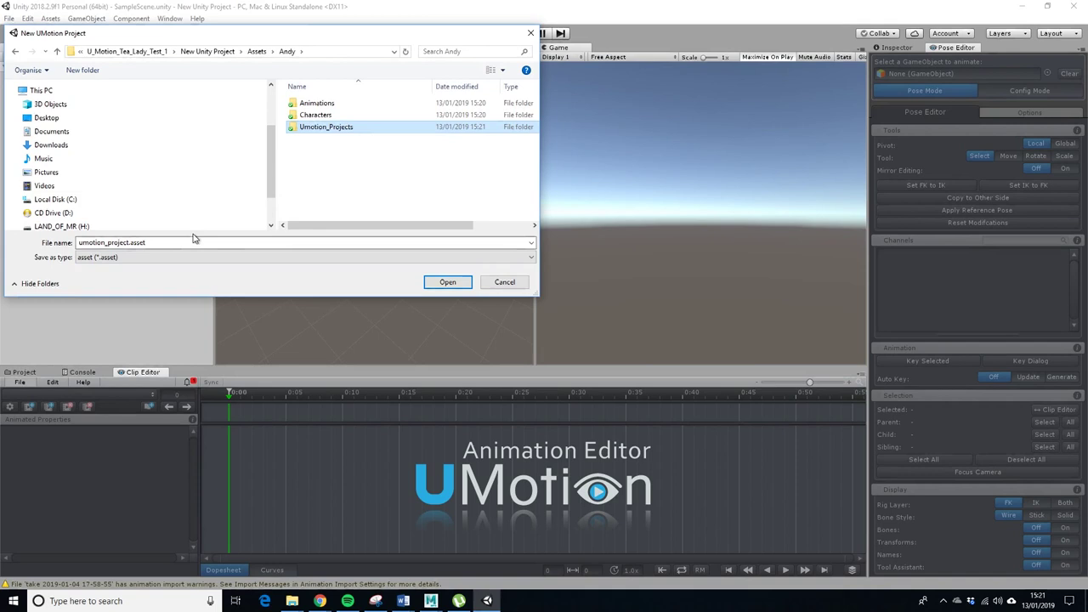
- Name the project TeaLady1.asset and save it
left_click(170, 242)
left_click_drag(130, 242, 49, 242)
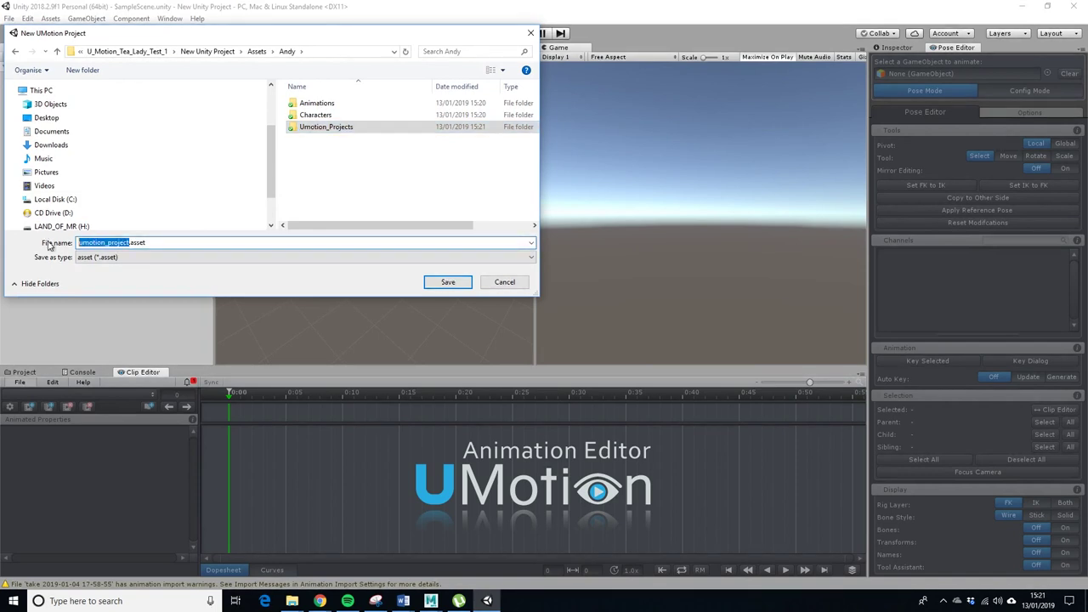
type("TeaLady")
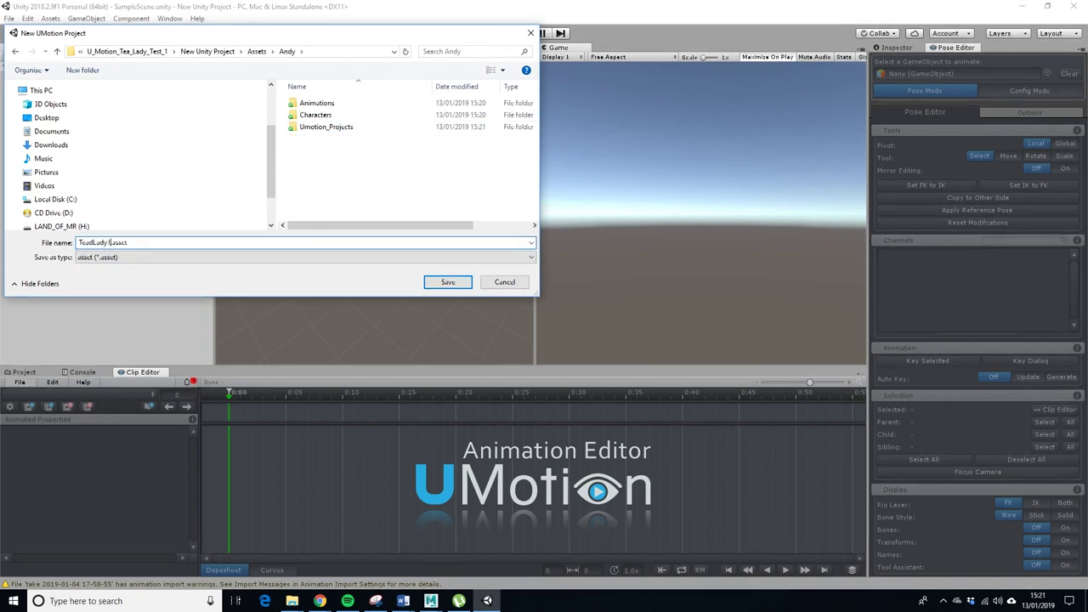
key("BackSpace")
key("BackSpace")
key("BackSpace")
key("BackSpace")
key("BackSpace")
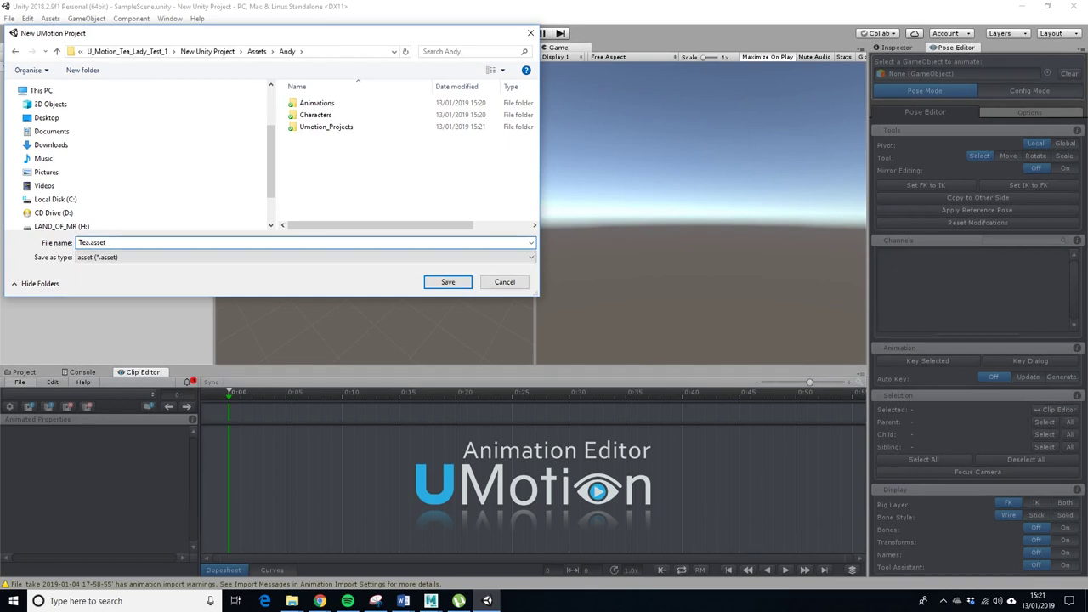
type("Lady1")
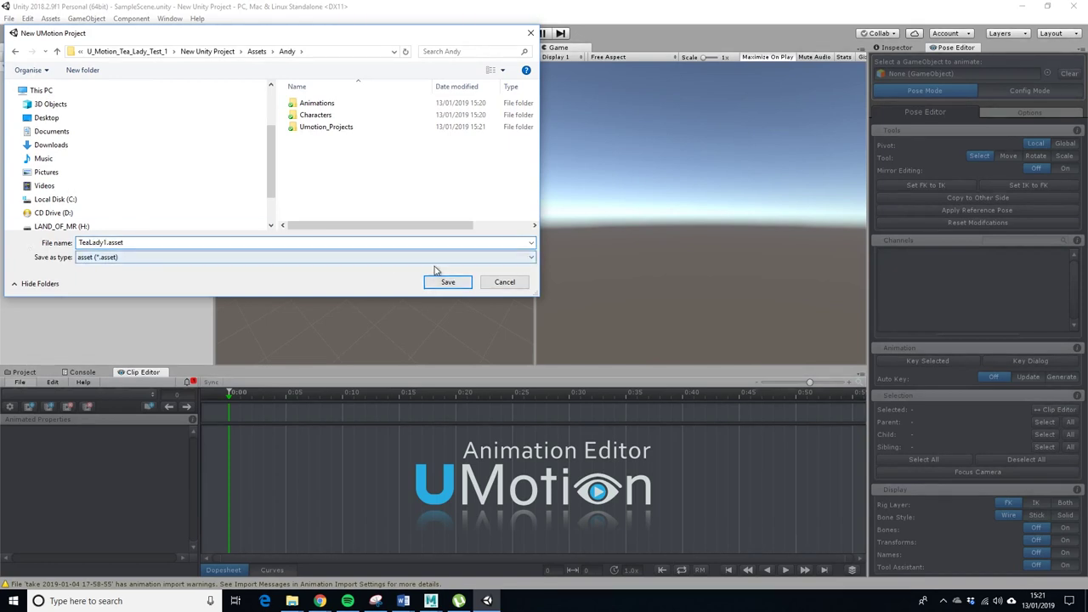
left_click(448, 281)
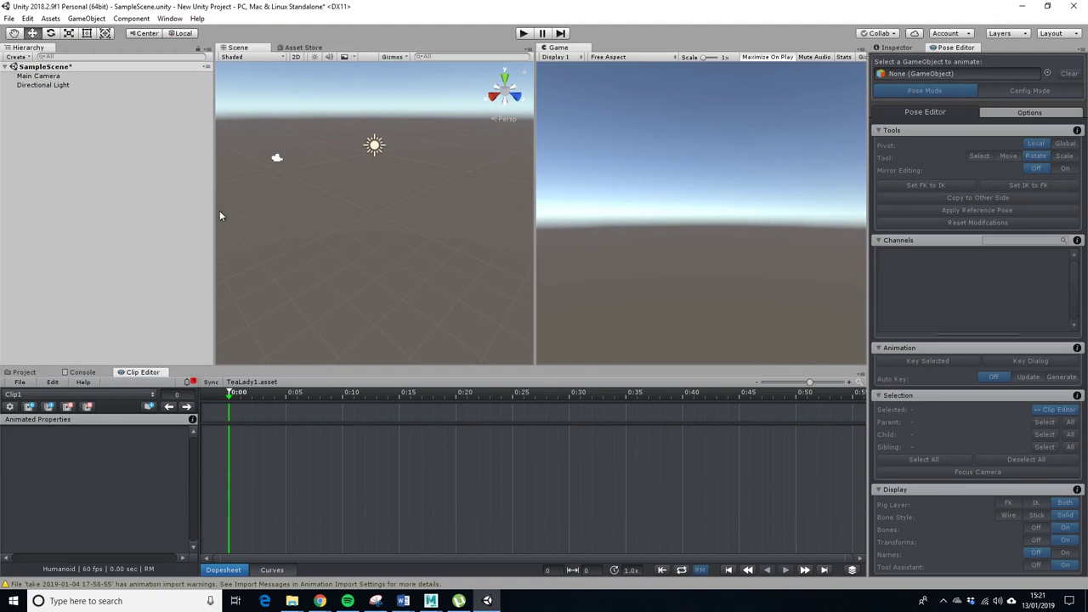
- Drag the Tea_Lady_T+POSE model from Andy > Characters into the Scene
left_click(82, 372)
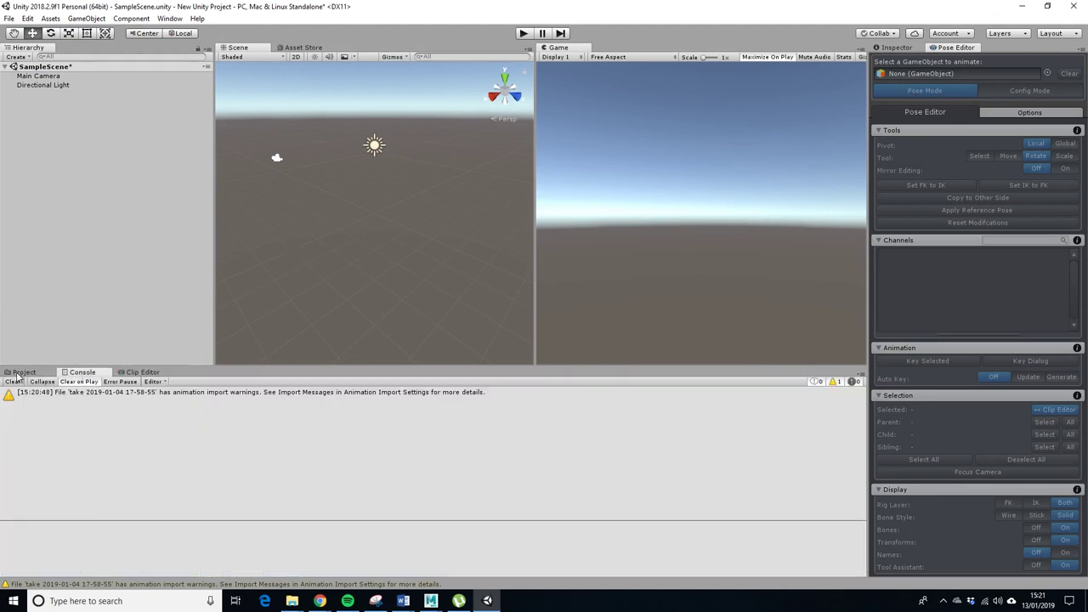
left_click(163, 408)
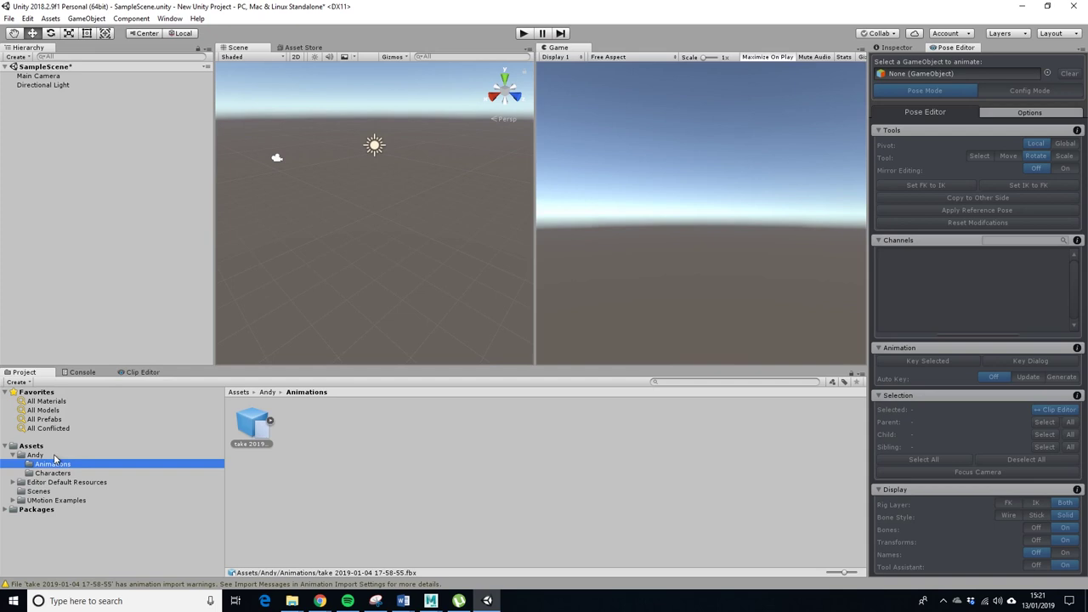
left_click(40, 456)
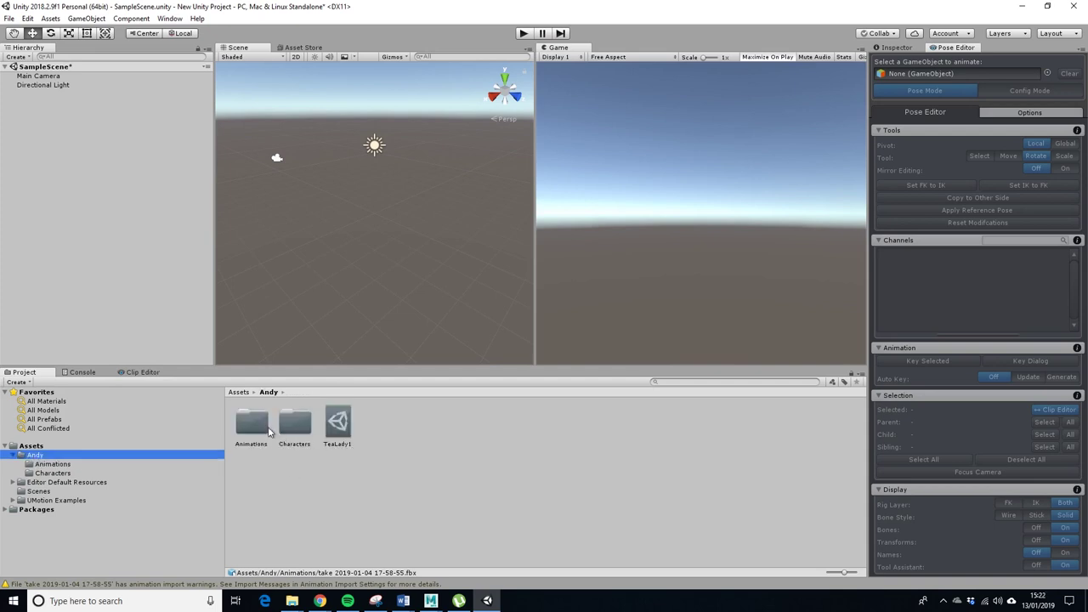
double_click(293, 425)
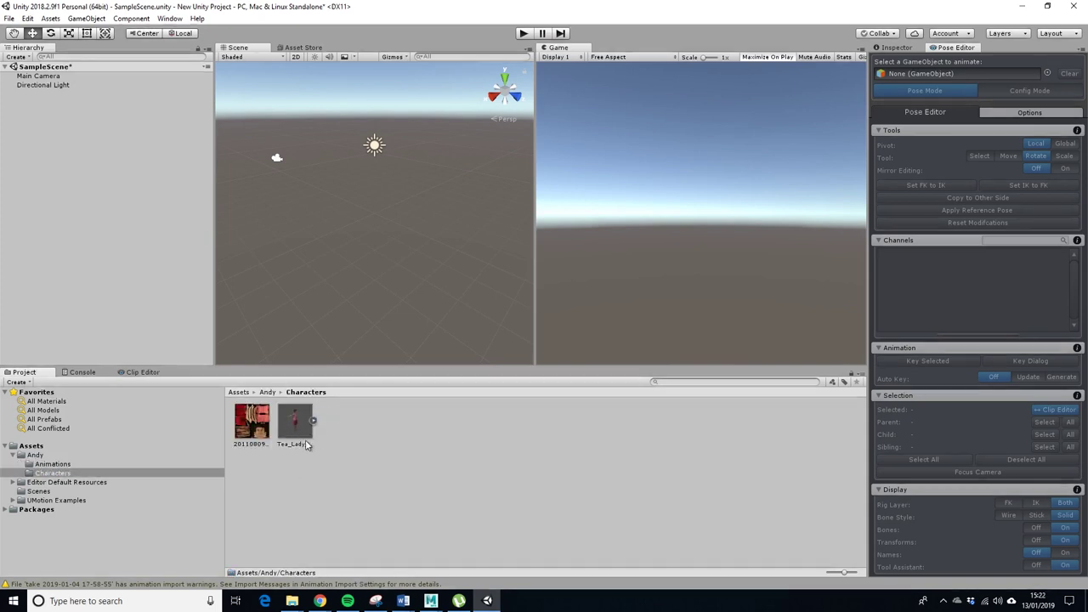
left_click_drag(361, 218, 361, 217)
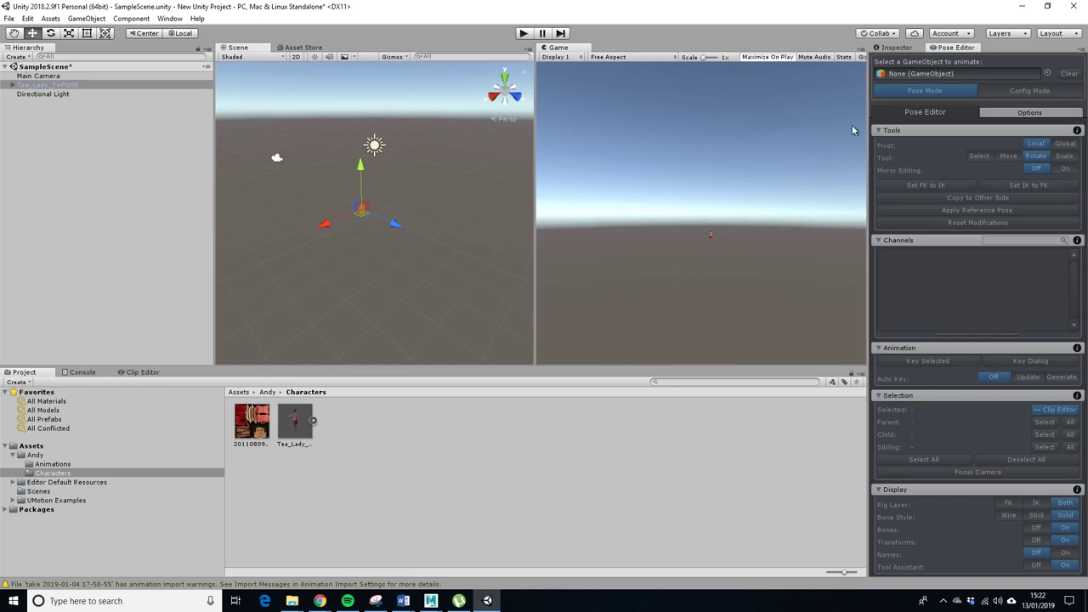
- Reset Tea_Lady's Transform position to the origin and frame it in the view
left_click(897, 48)
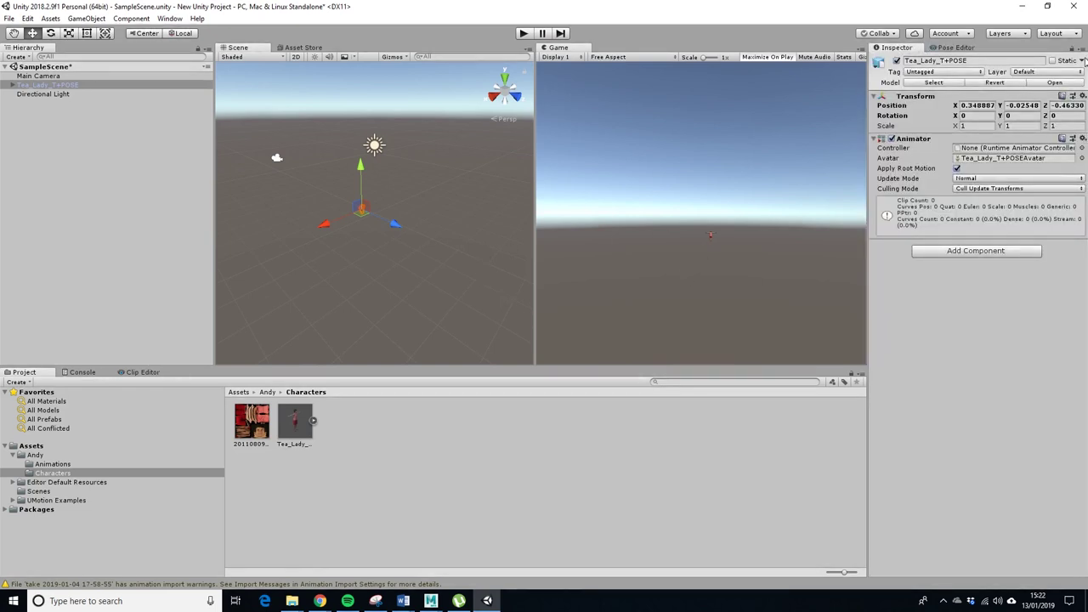
left_click(1082, 96)
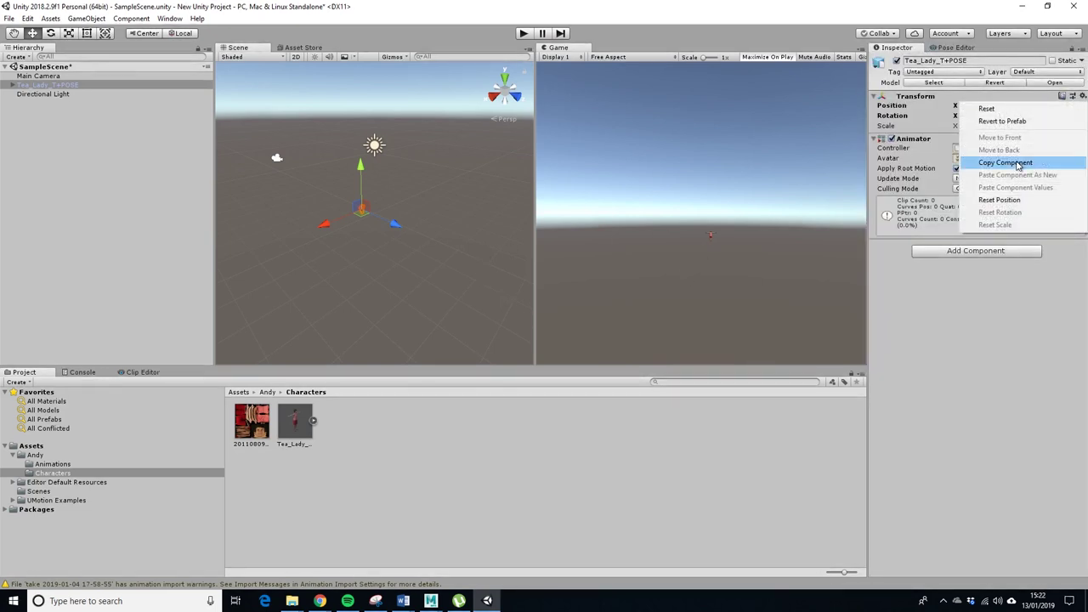
left_click(999, 200)
key("f")
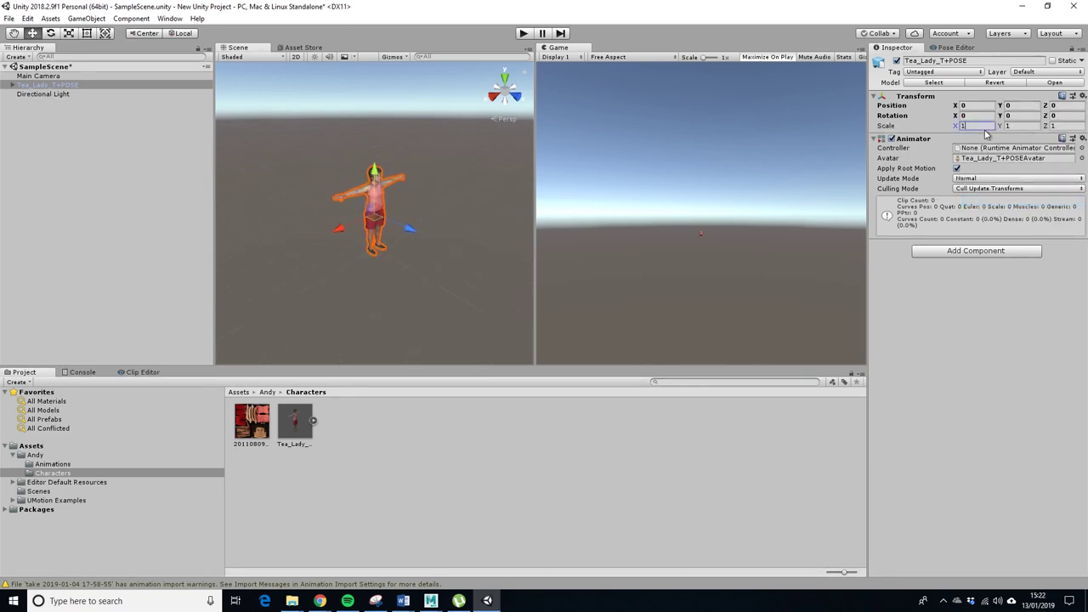
- Set the character's Scale to 10 on X, Y and Z and zoom out to see it
type("0")
key("Tab")
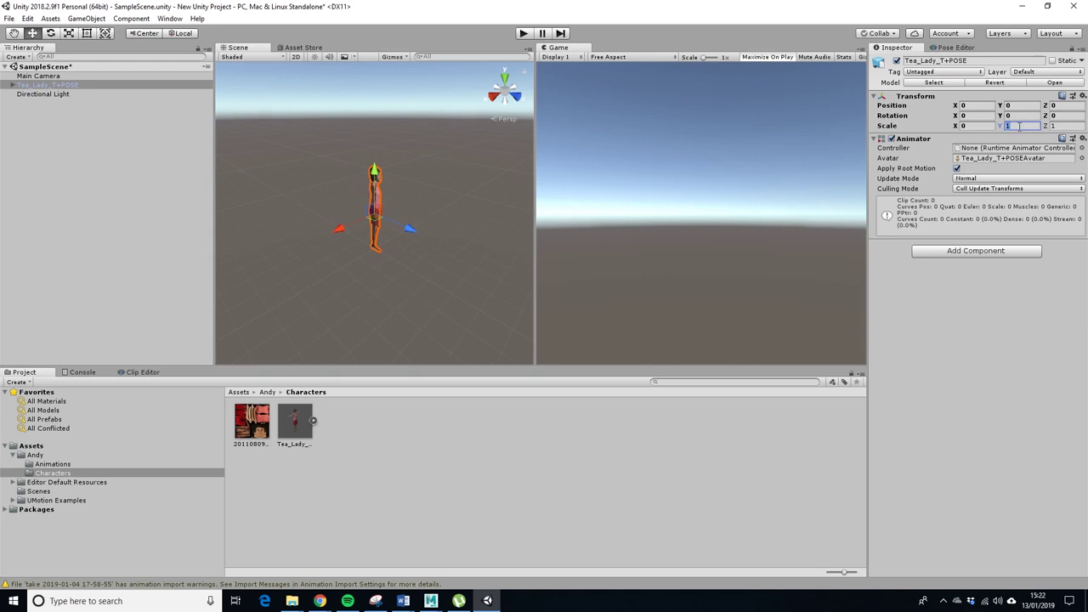
type("10")
type("0")
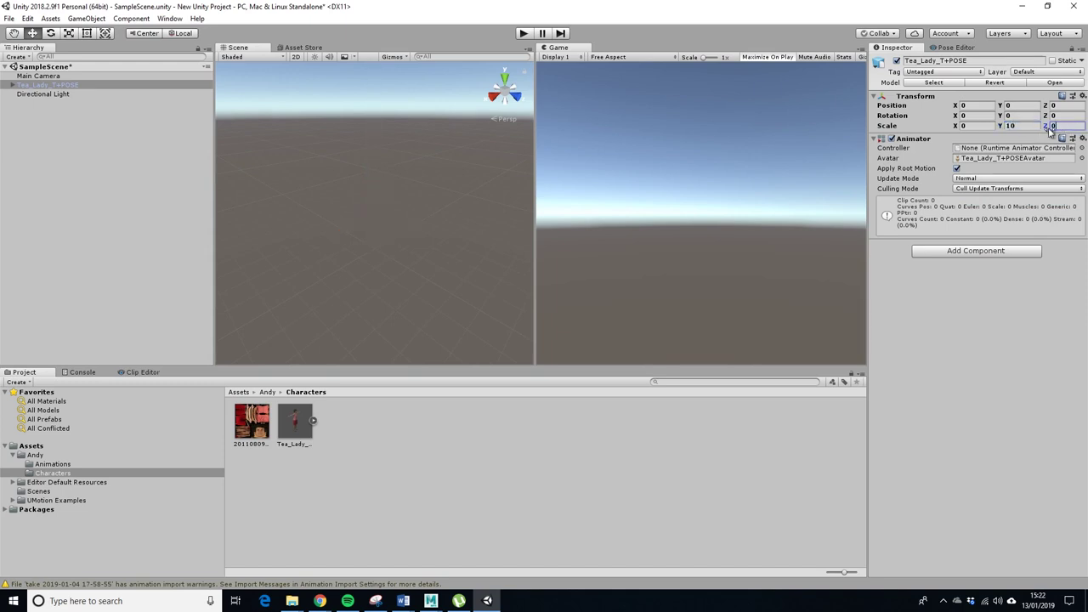
key("BackSpace")
type("10")
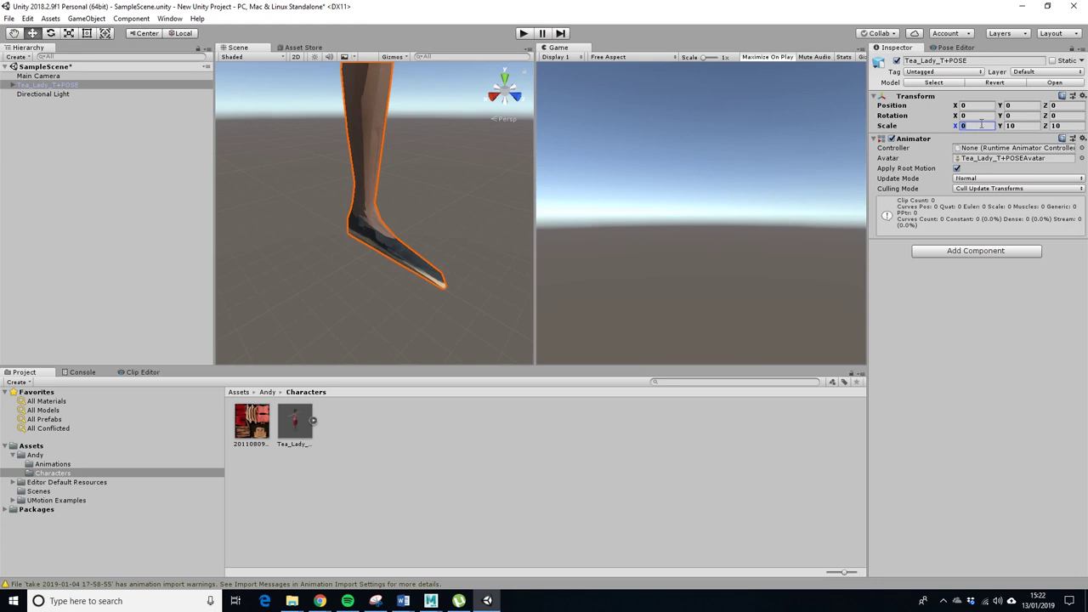
type("10")
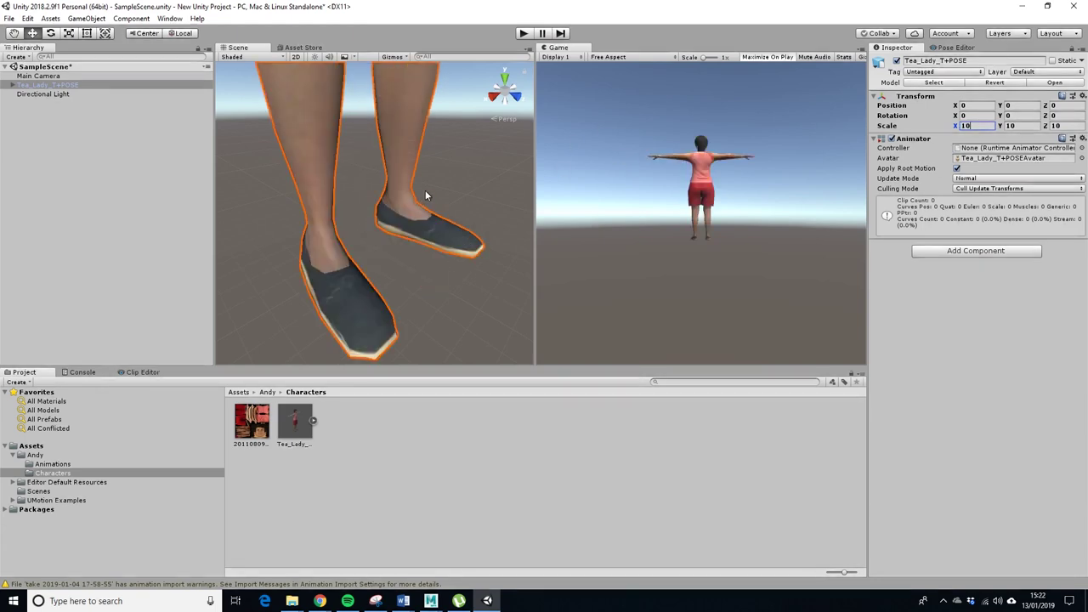
scroll(427, 195, "down", 5)
right_click_drag(415, 185, 445, 227)
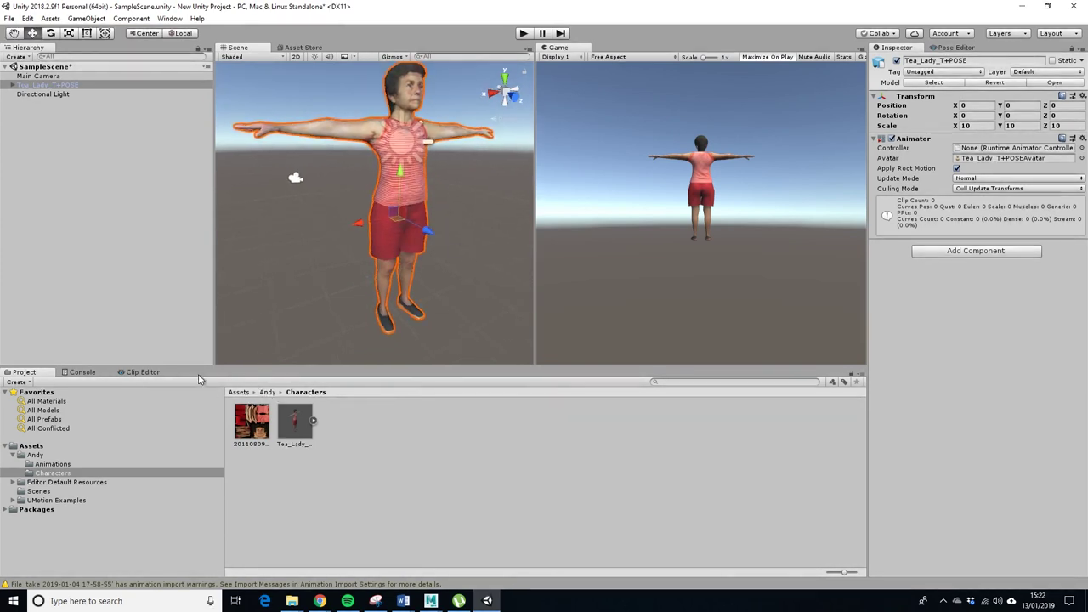
- Assign Tea_Lady_T+POSE as the Pose Editor's GameObject and create its rig configuration
left_click(143, 373)
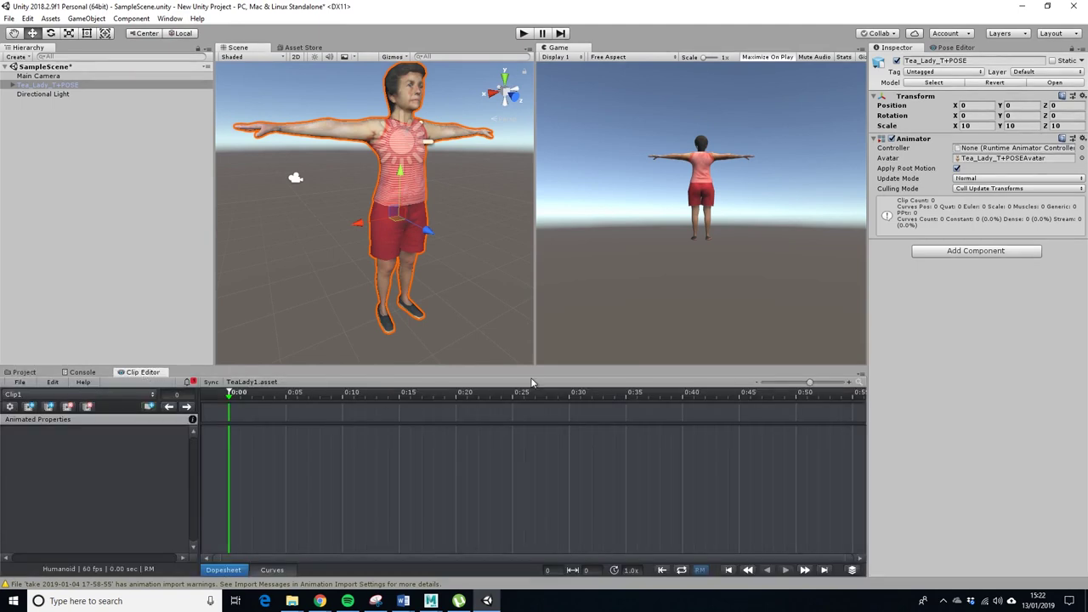
left_click(952, 48)
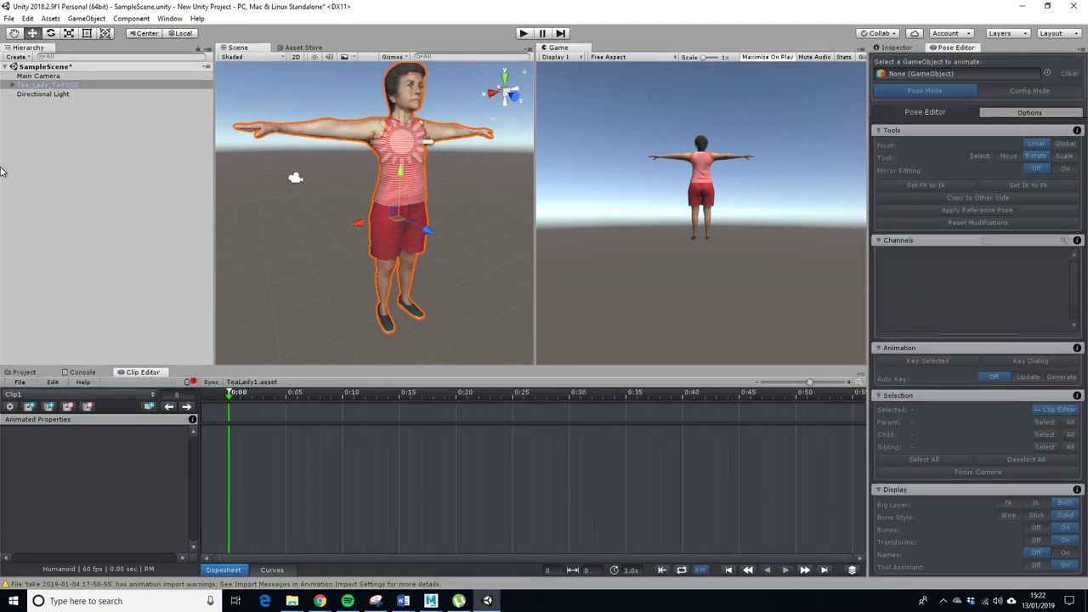
left_click_drag(46, 86, 948, 73)
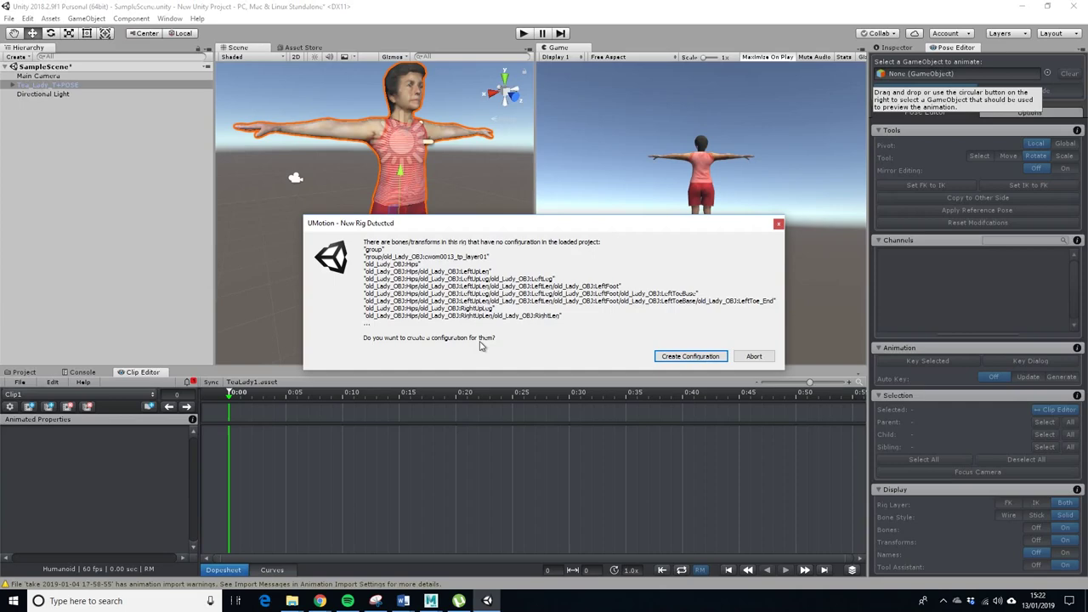
left_click(689, 356)
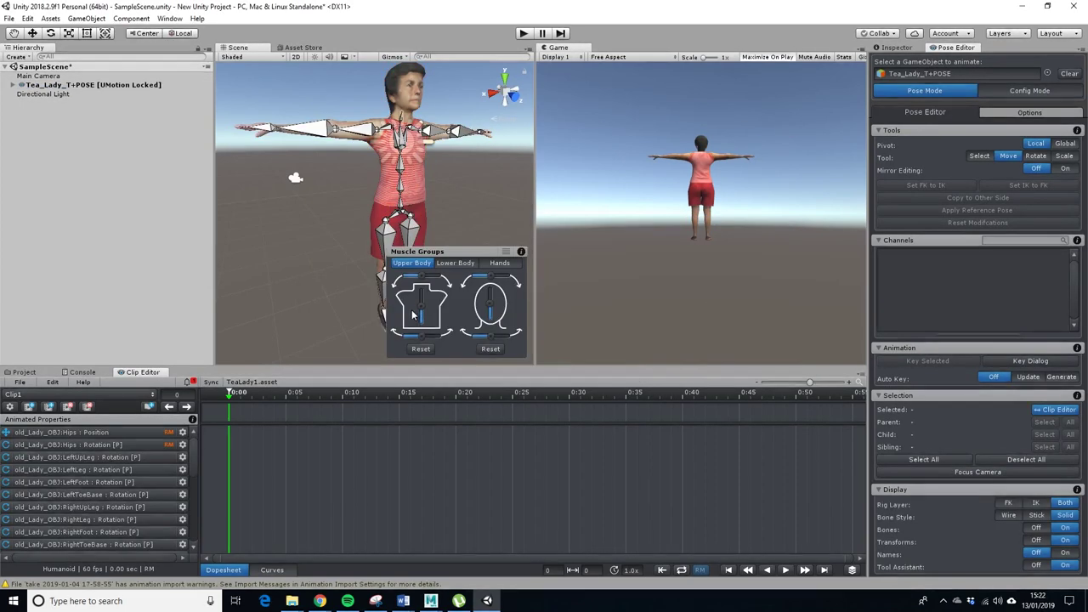
- Orbit around the character to a side view, test-bending its torso muscle group
left_click_drag(324, 243, 357, 242, "alt")
left_click_drag(353, 171, 357, 171, "alt")
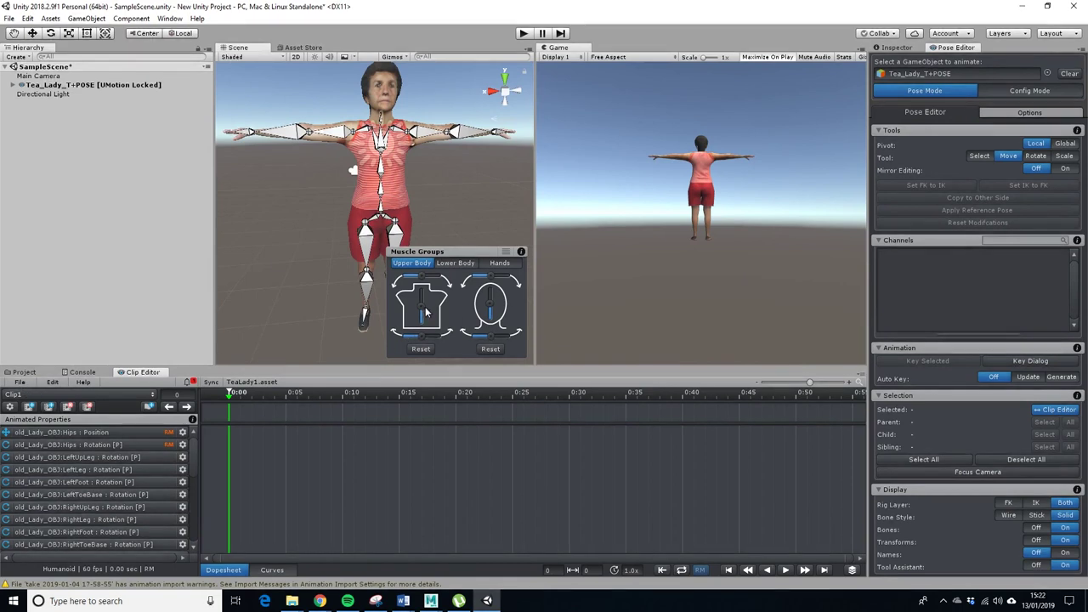
mouse_move(426, 308)
left_mouse_down()
mouse_move(431, 297)
mouse_move(432, 311)
left_mouse_up()
left_click_drag(446, 217, 325, 289, "alt")
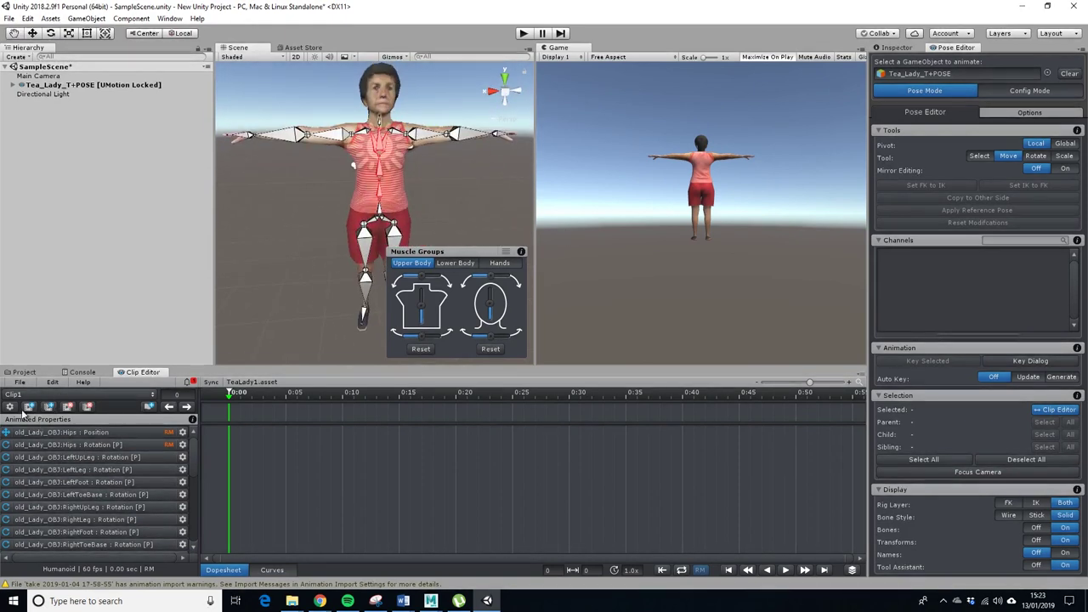
left_click(20, 384)
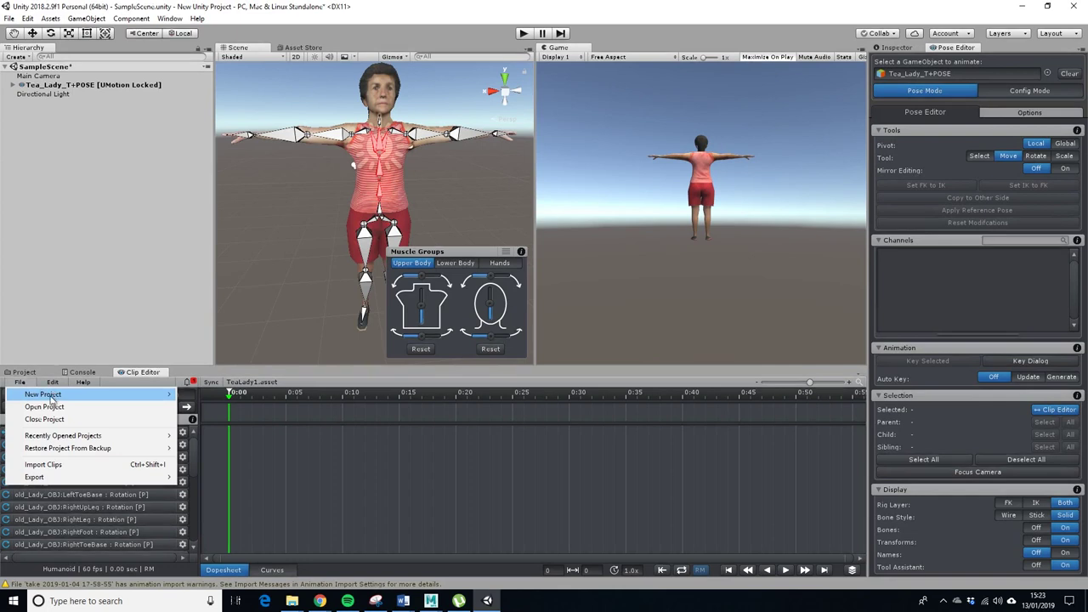
left_click(51, 463)
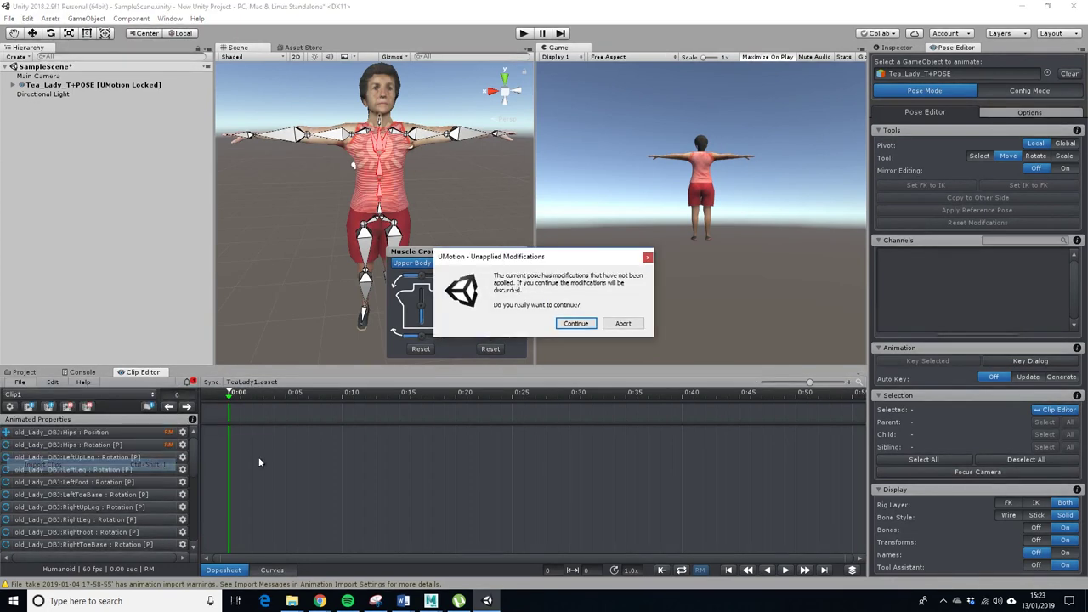
left_click(585, 324)
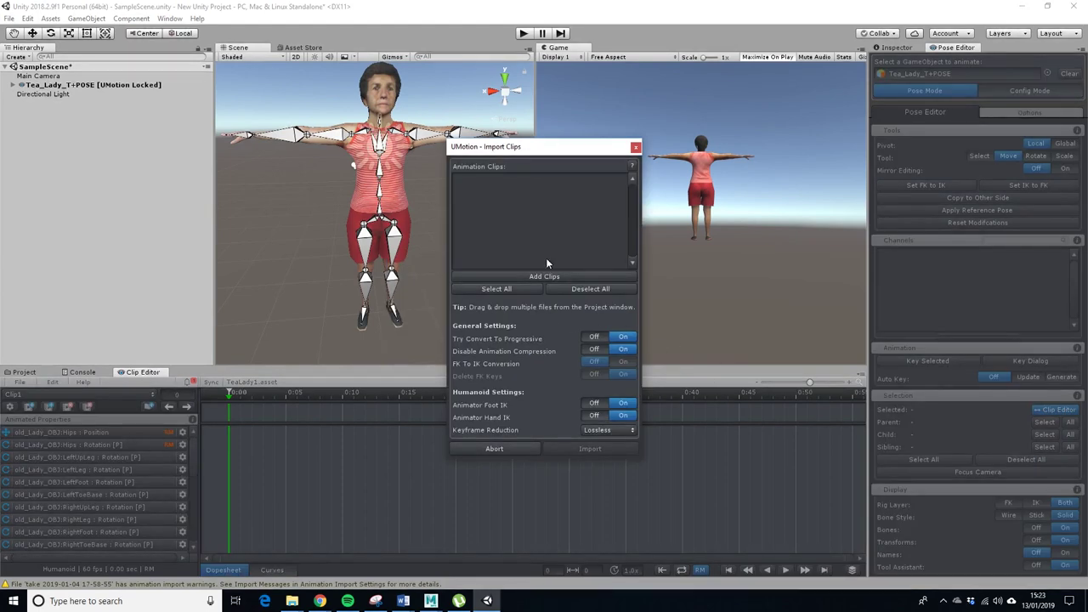
left_click(544, 276)
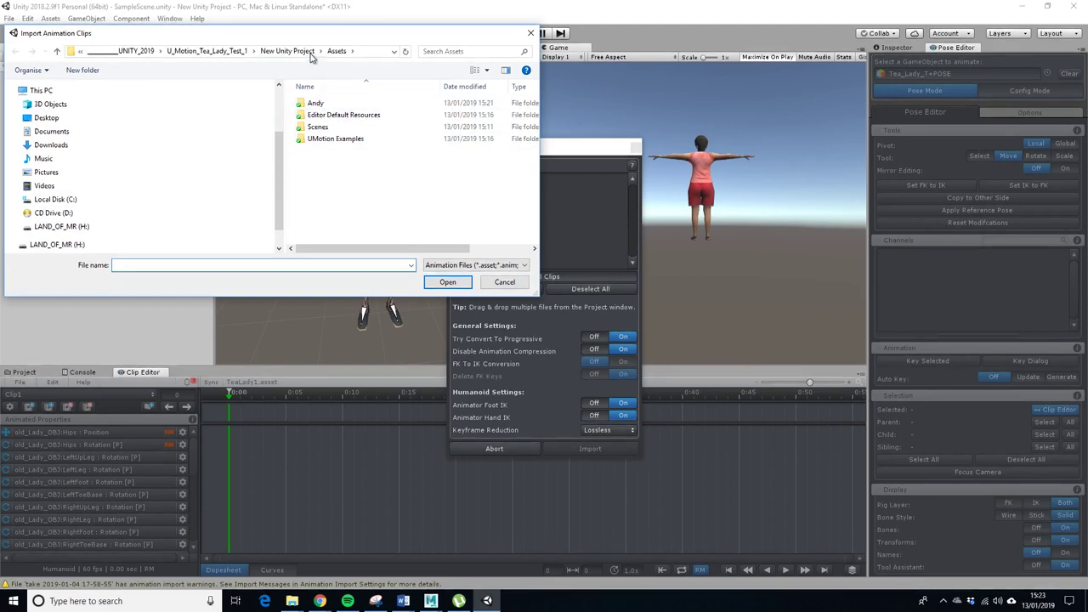
left_click(317, 103)
double_click(315, 103)
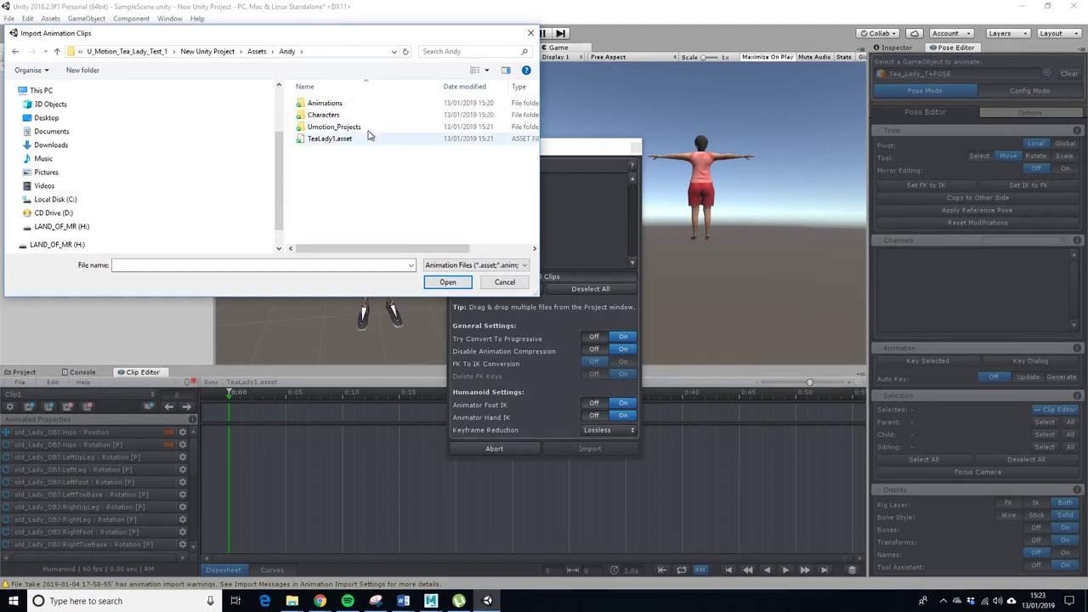
double_click(316, 102)
left_click(348, 105)
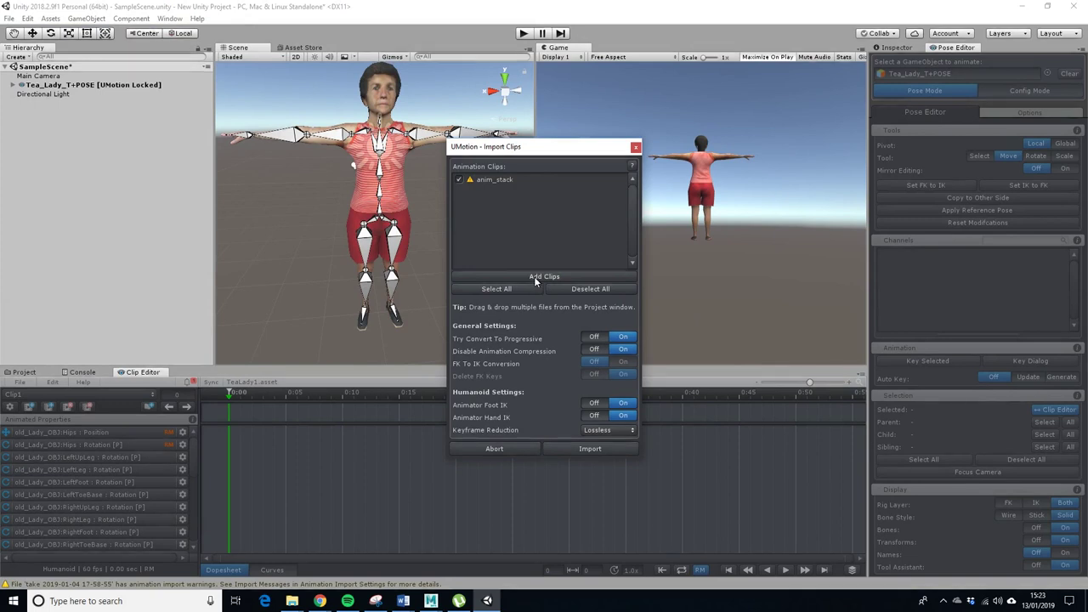
left_click(602, 448)
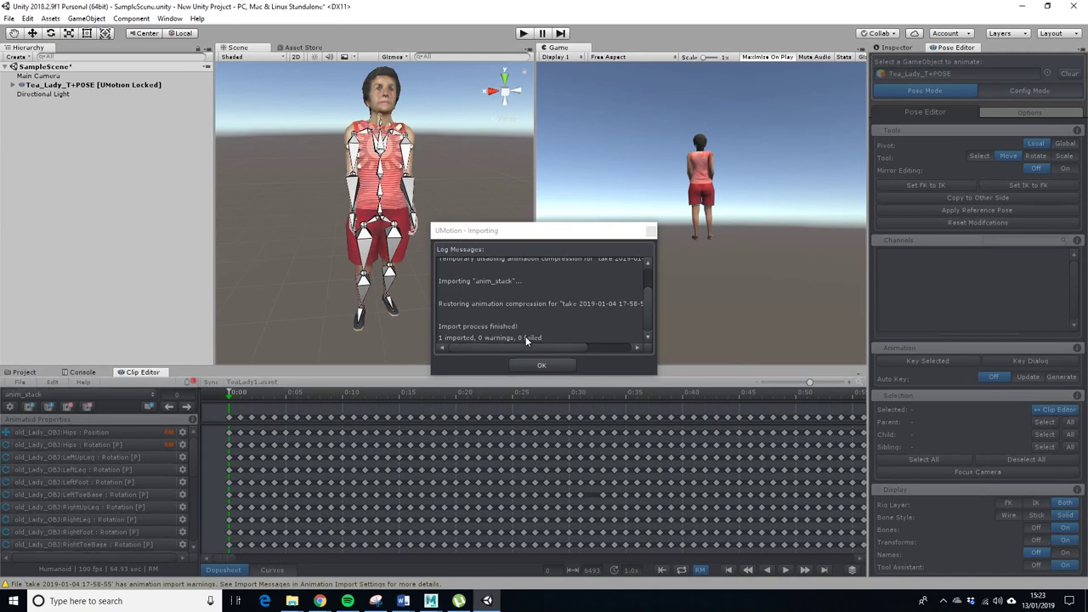
- Close the import log, scrub anim_stack back to frame 12, and orbit to view Tea_Lady's pose
left_click(541, 365)
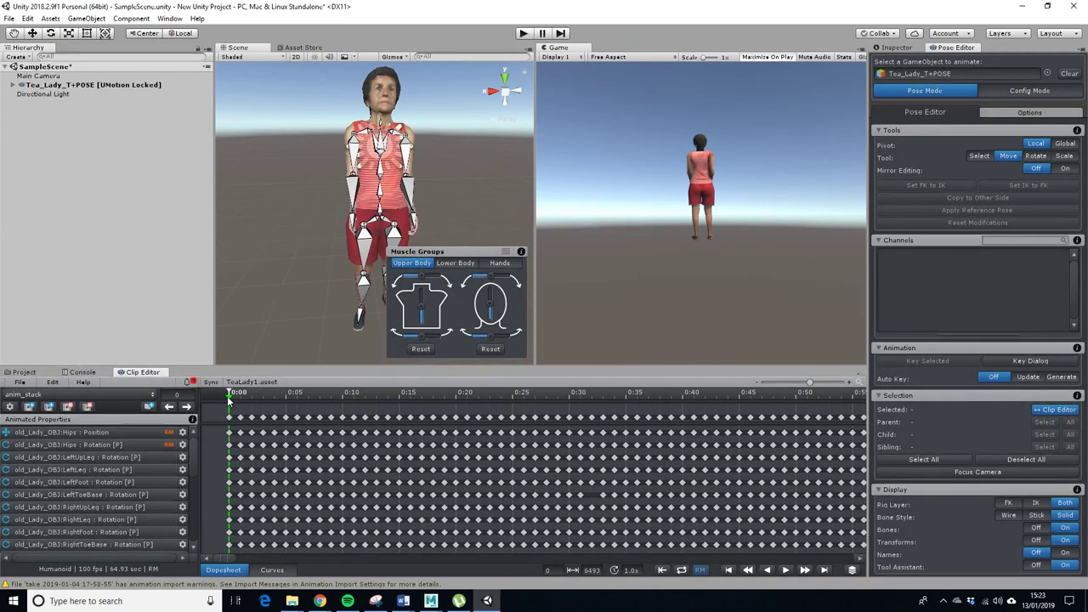
left_click_drag(255, 397, 398, 397)
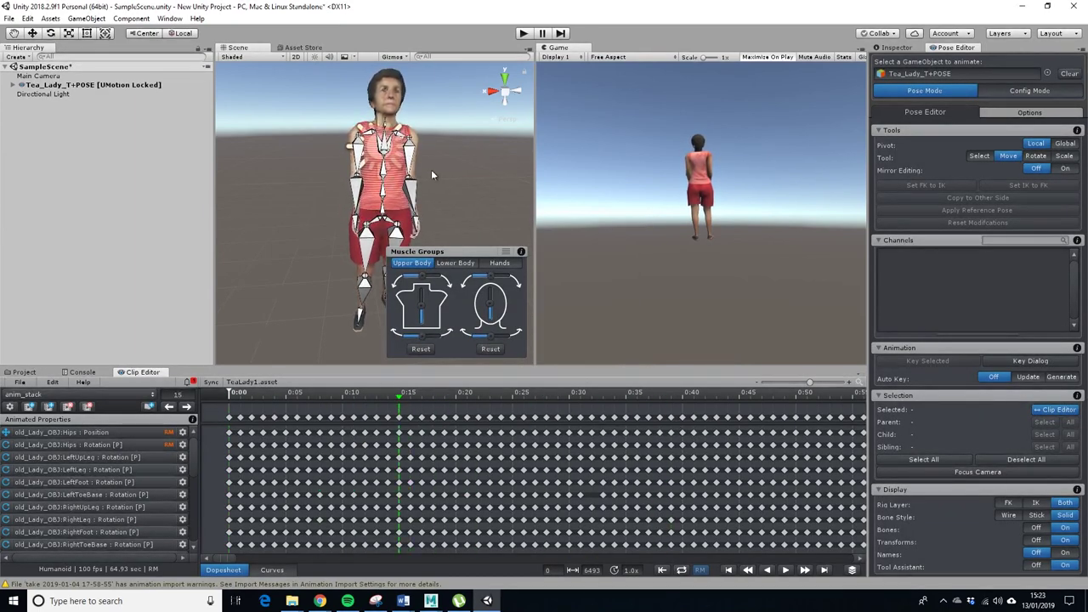
left_click_drag(319, 187, 430, 255, "alt")
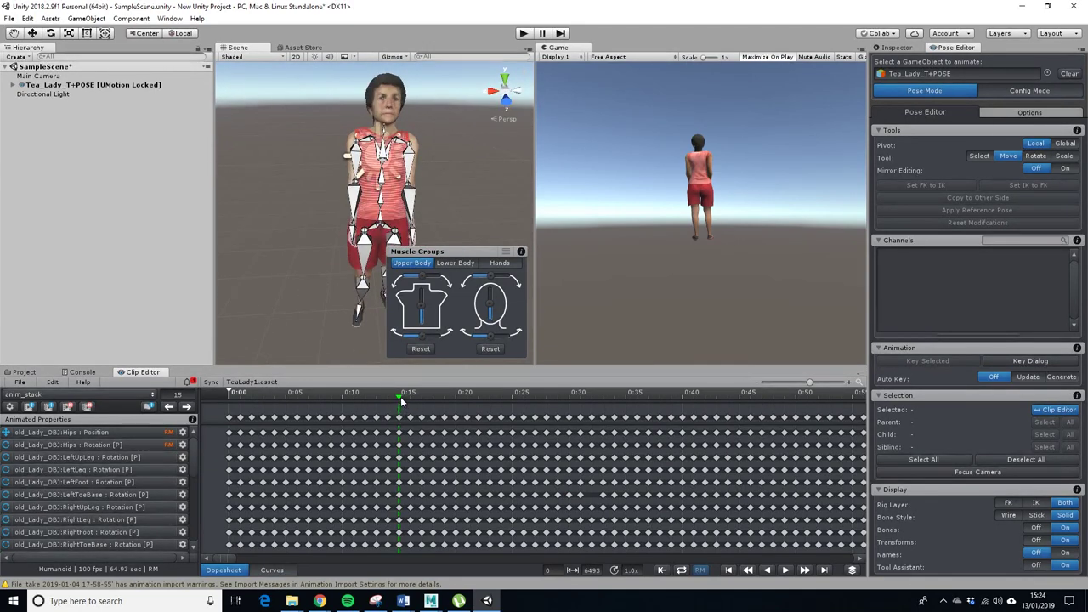
left_click_drag(403, 400, 365, 419)
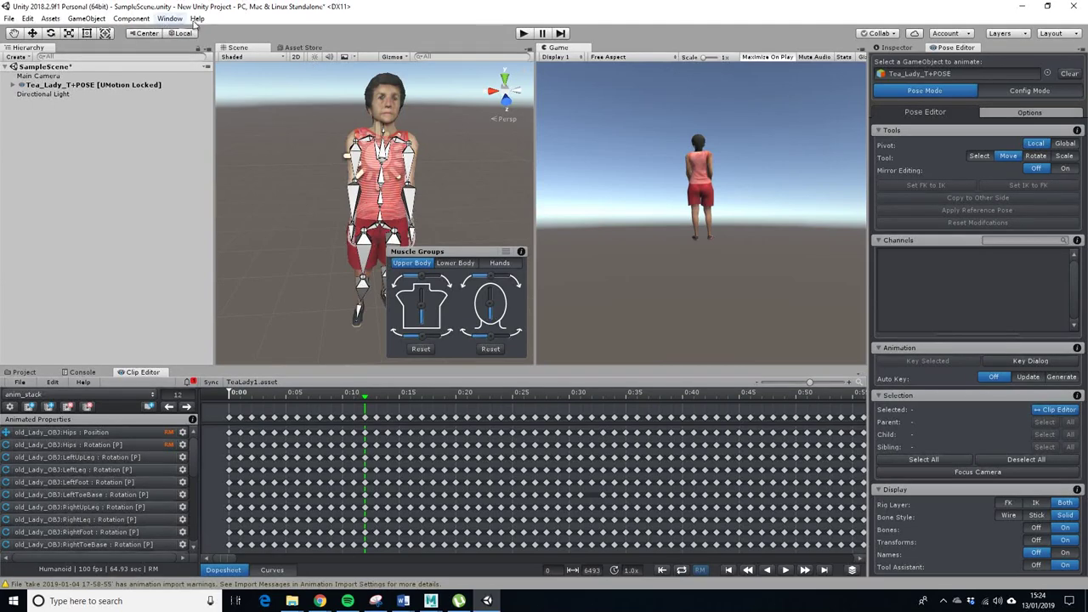
left_click_drag(499, 149, 406, 150, "alt")
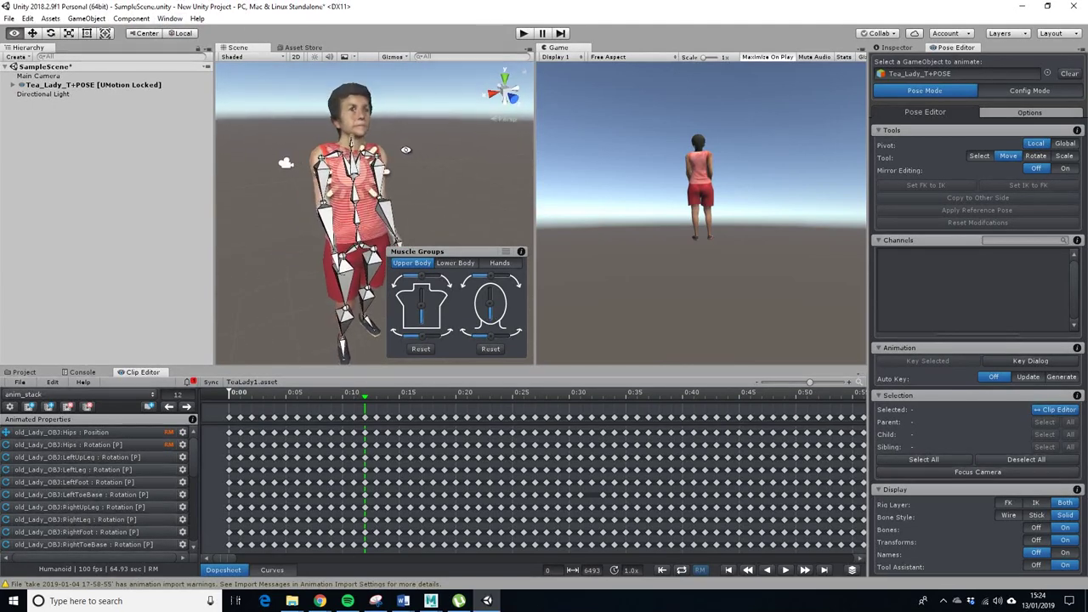
- Add a Scene view tab beside the Game view
left_click(168, 22)
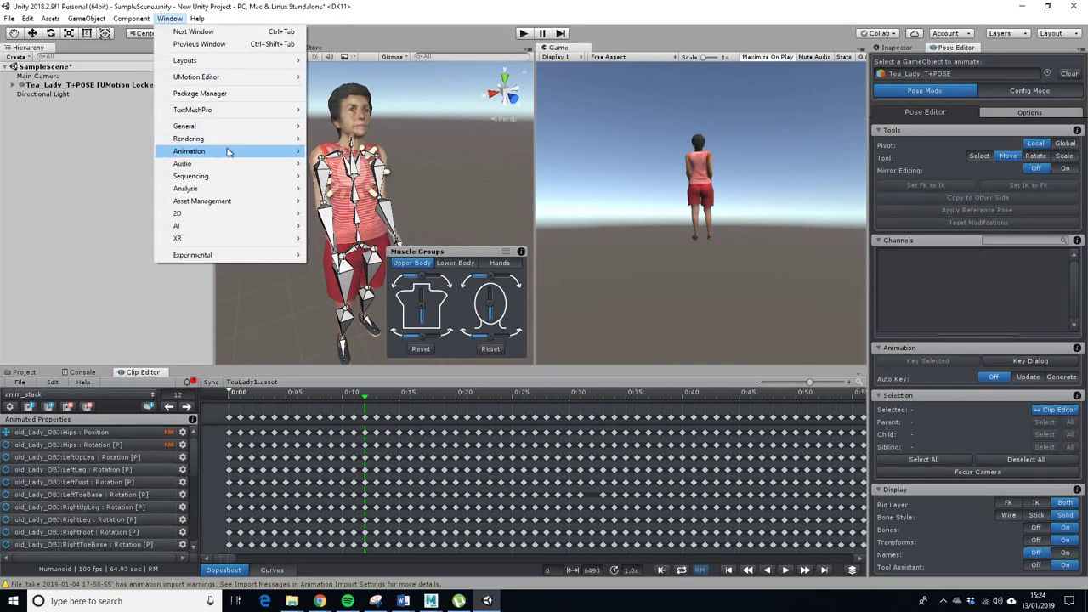
left_click(623, 55)
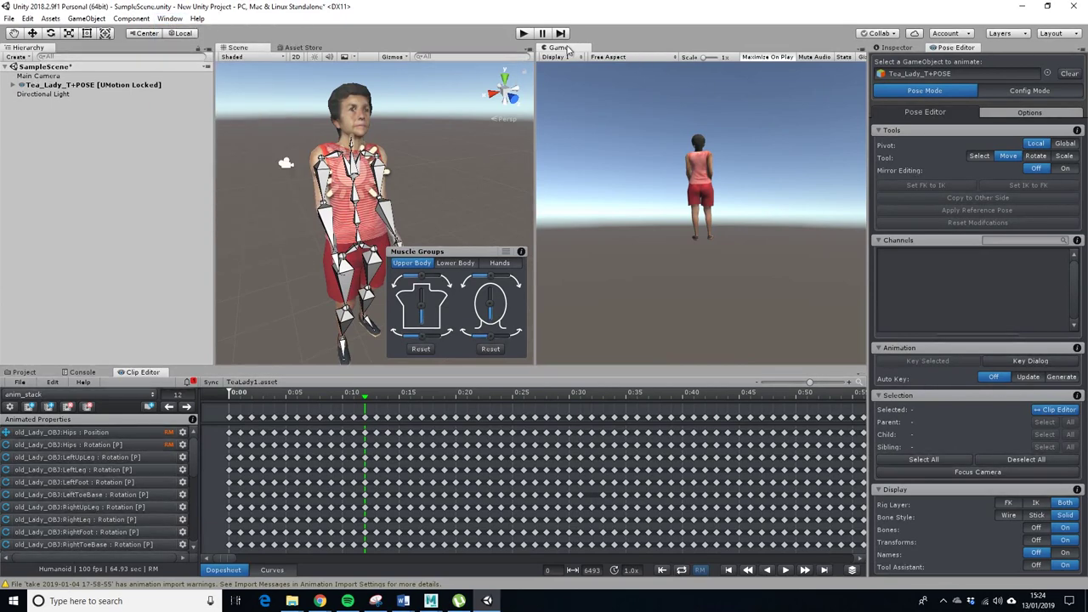
right_click(568, 49)
mouse_move(625, 111)
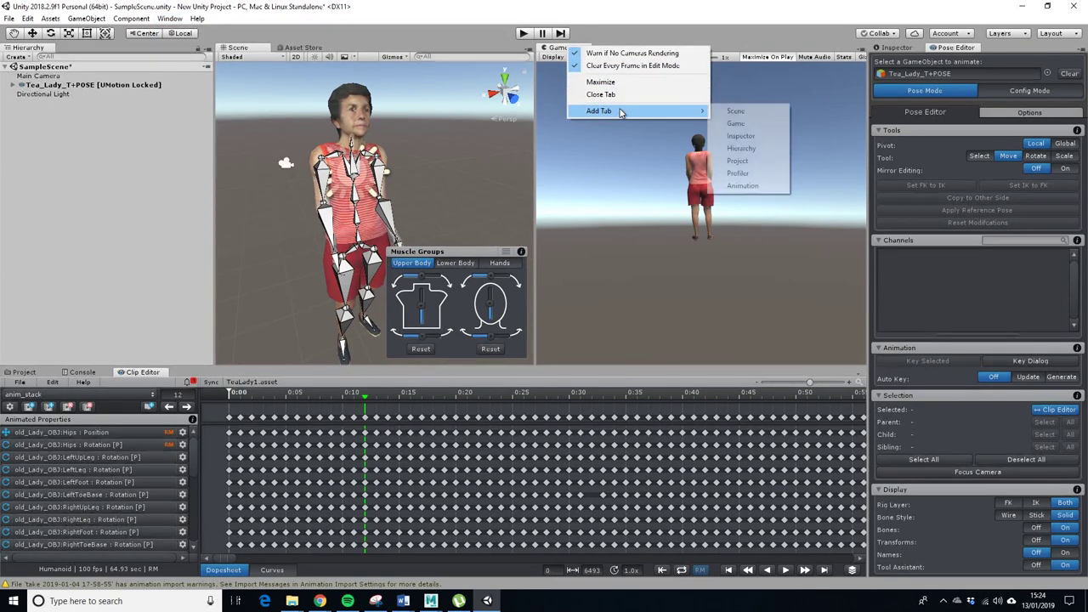
left_click(740, 116)
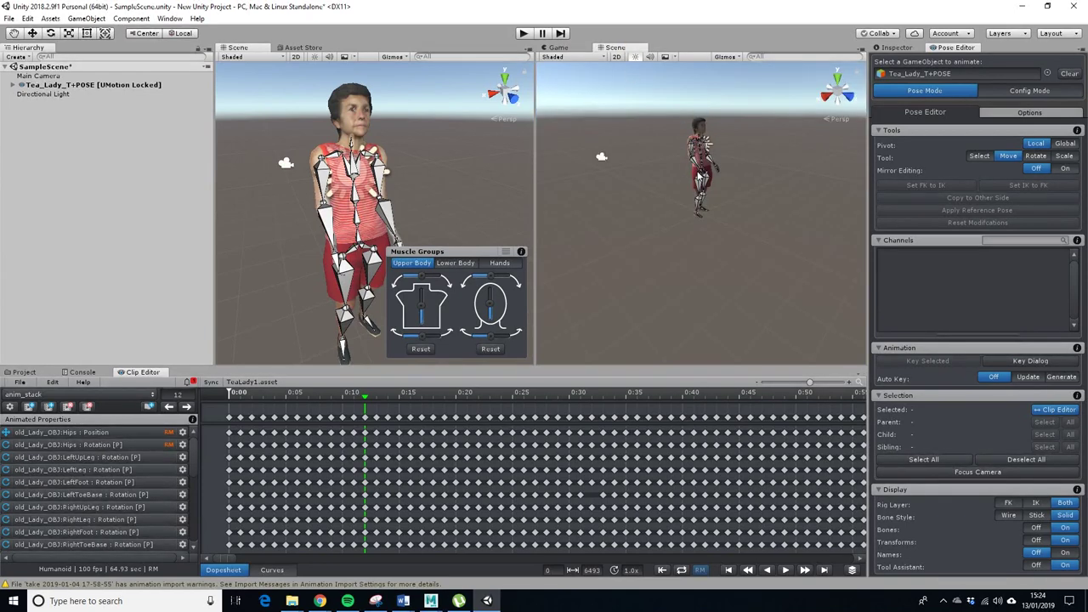
- Switch the new scene view to an orthographic Right view, zoomed and centred on Tea_Lady
left_click(839, 92)
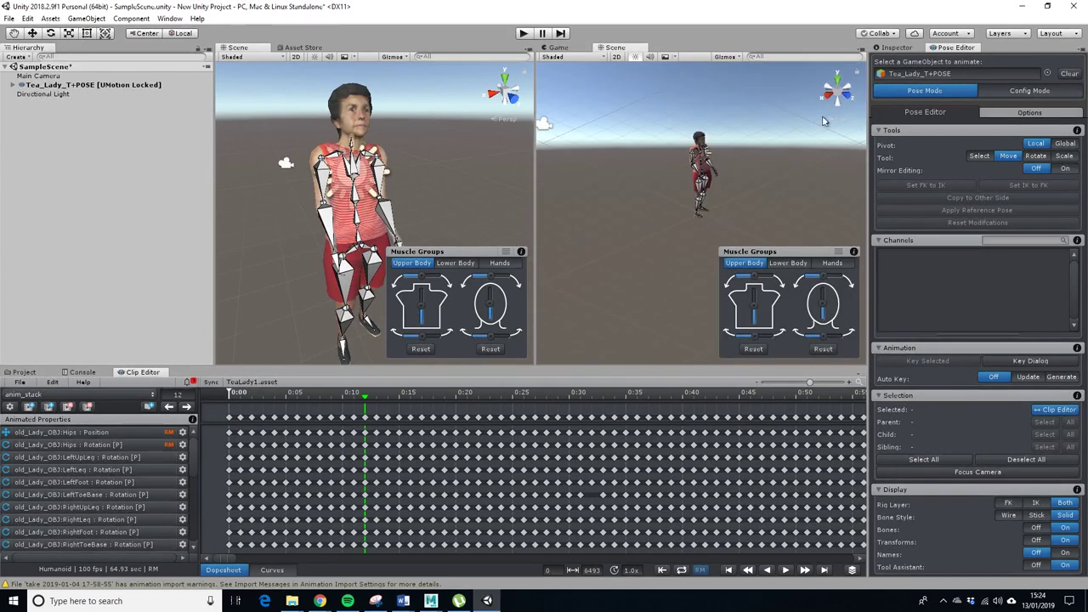
left_click(839, 102)
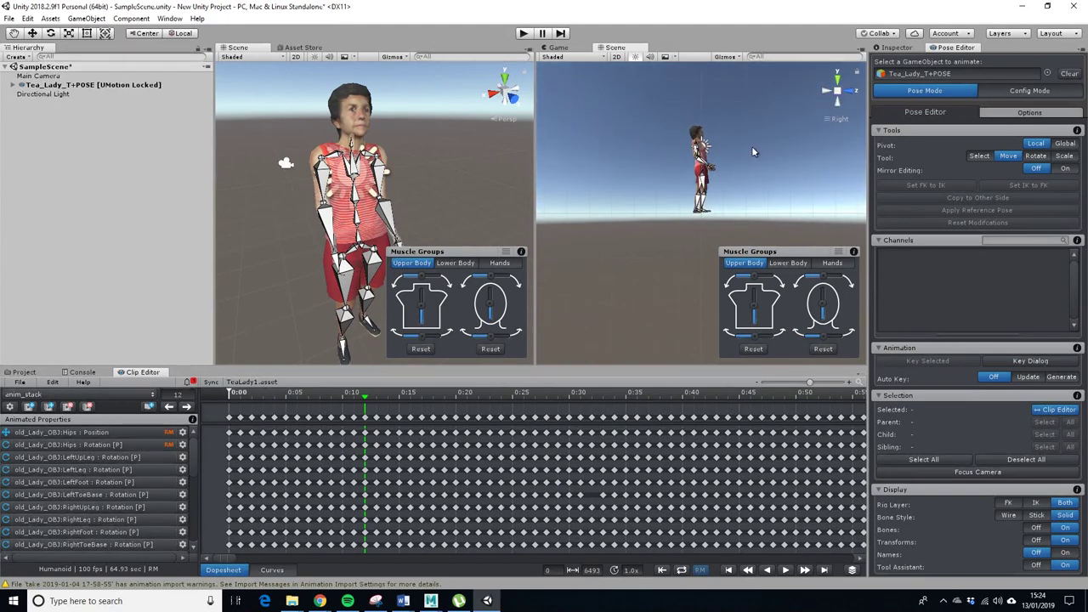
scroll(731, 170, "up", 3)
middle_click_drag(738, 175, 666, 187)
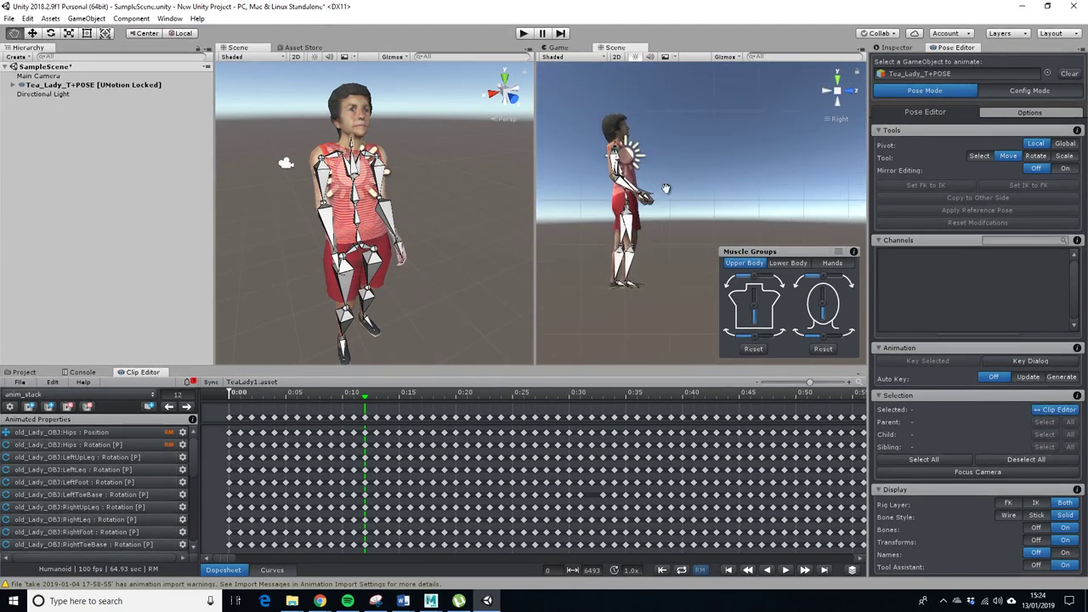
scroll(699, 195, "up", 3)
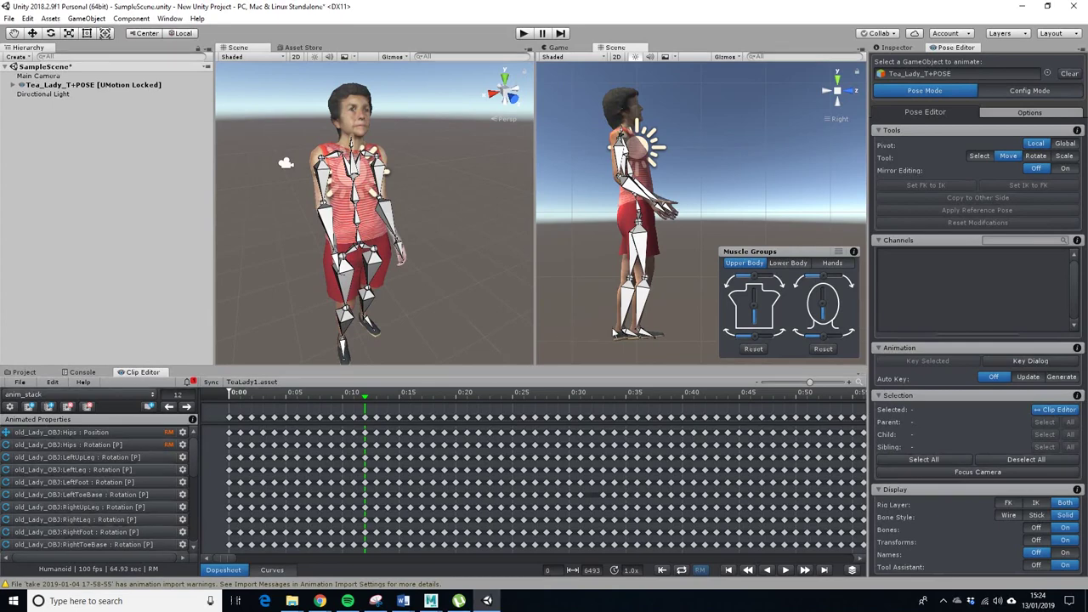
- Adjust Tea_Lady's spine posture, select a Hips keyframe, and enter Play mode
left_click_drag(433, 233, 510, 227, "alt")
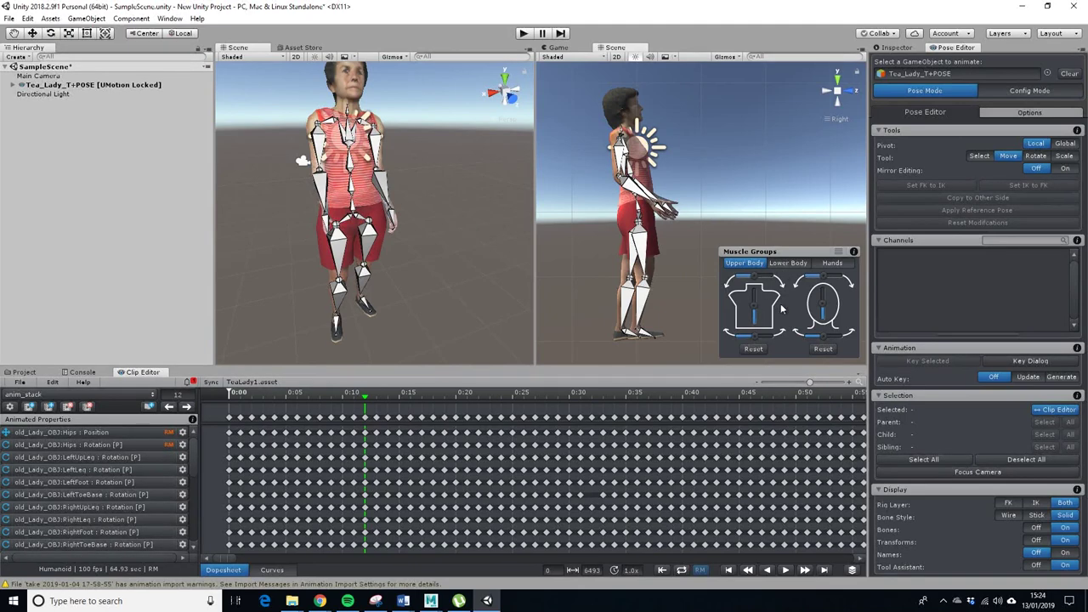
mouse_move(753, 315)
left_mouse_down()
mouse_move(752, 303)
mouse_move(766, 333)
mouse_move(760, 301)
mouse_move(770, 310)
left_mouse_up()
left_click_drag(629, 202, 569, 171)
left_click(379, 415)
key("ctrl+p")
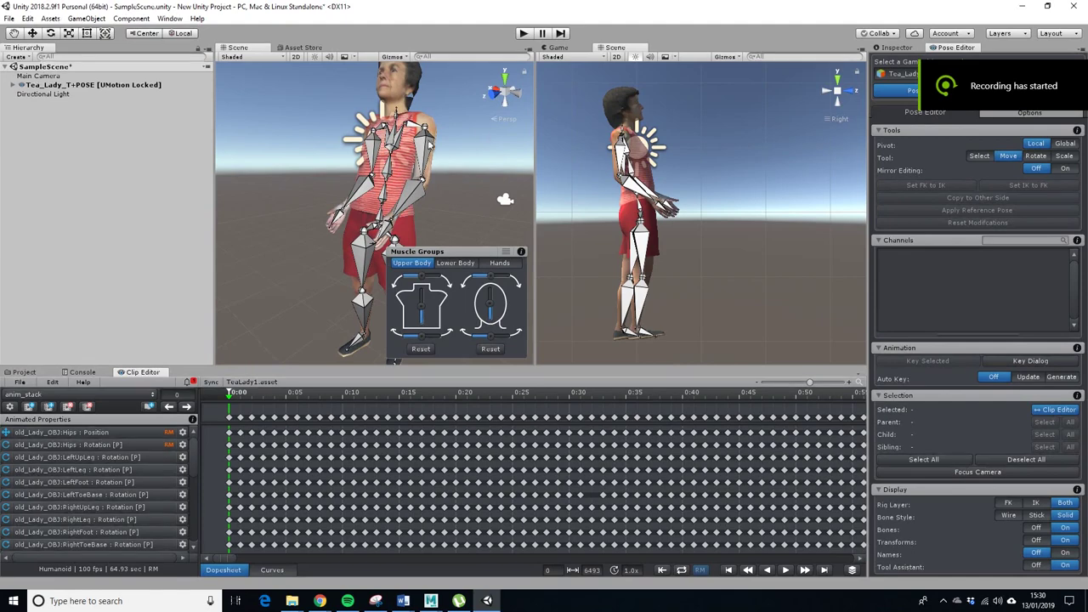
left_click(558, 48)
left_click(614, 48)
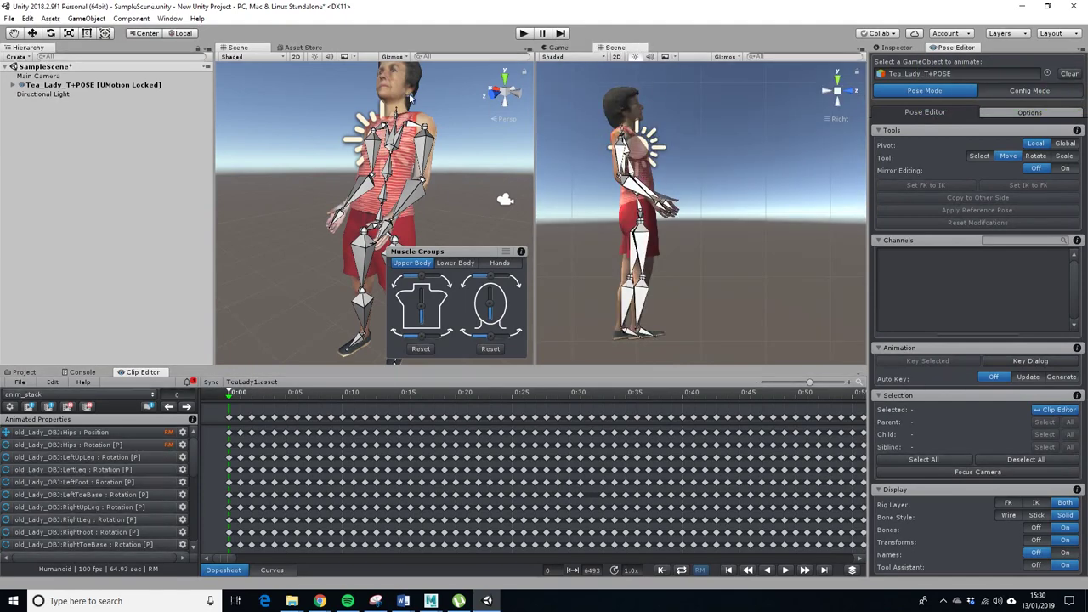
right_click(568, 49)
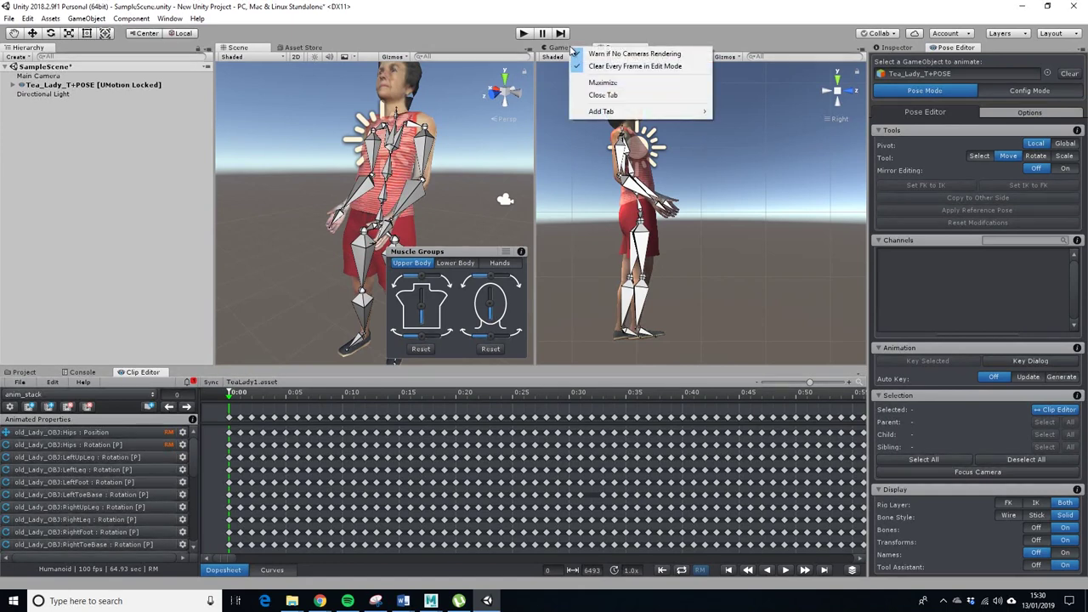
left_click(745, 39)
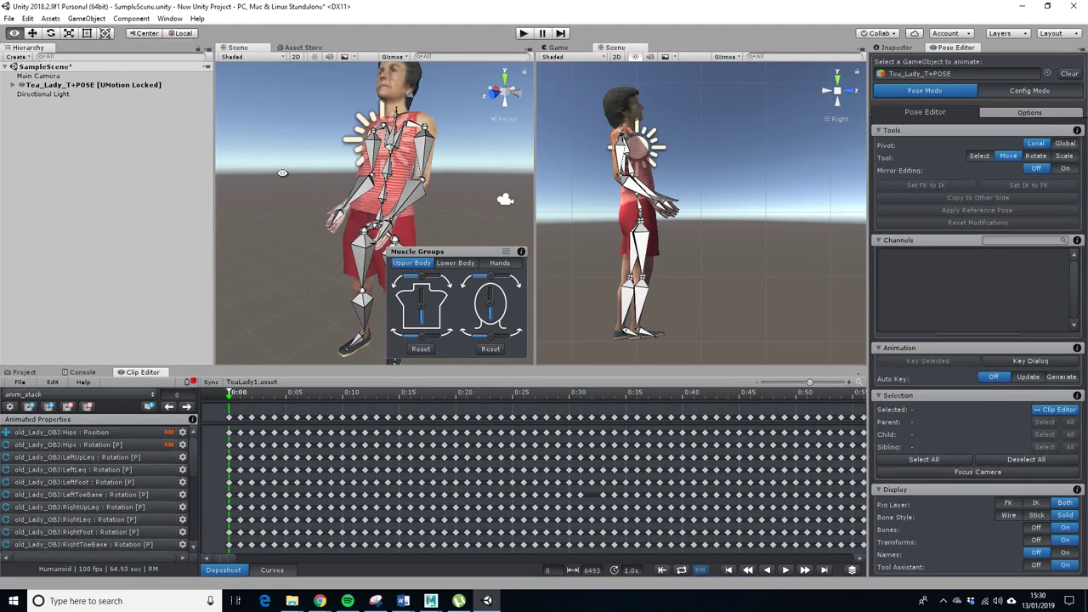
left_click_drag(457, 188, 371, 201, "alt")
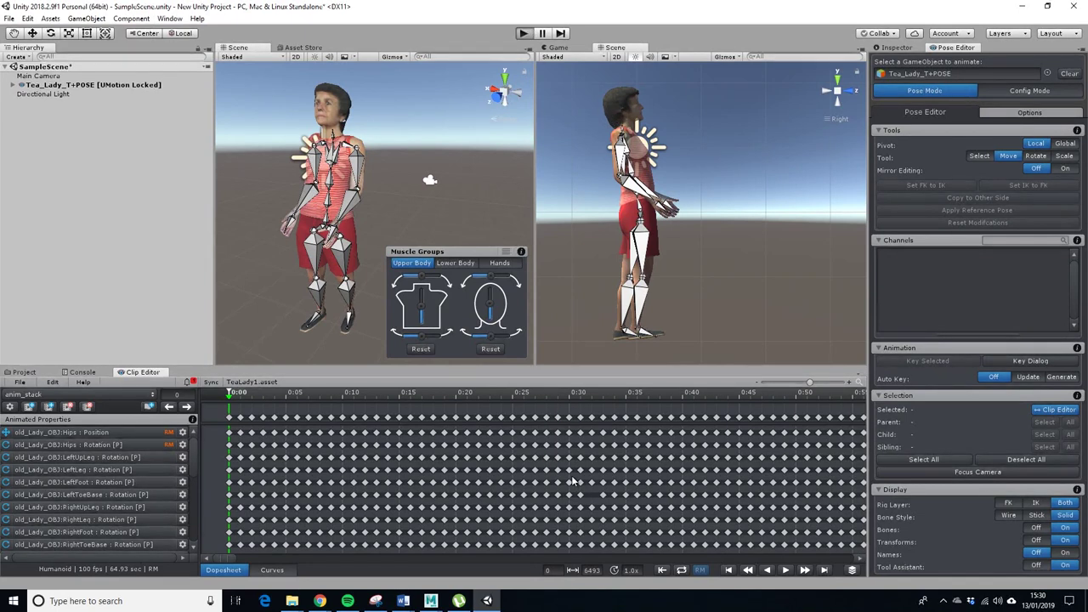
- Toggle Play mode on and off, then reassign Tea_Lady_T+POSE to the Pose Editor's GameObject field
key("ctrl+p")
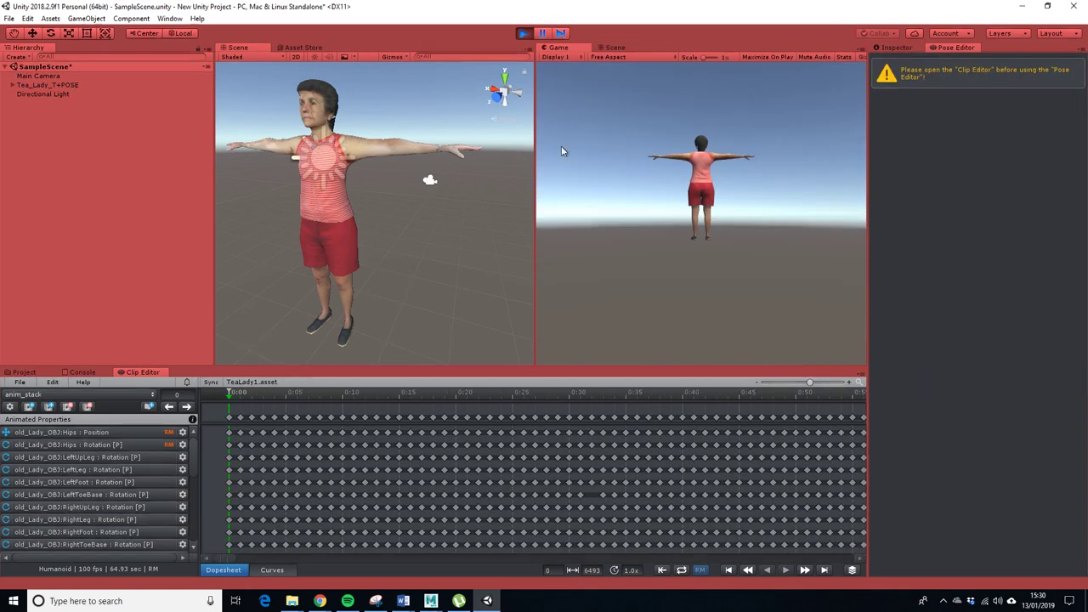
left_click(525, 34)
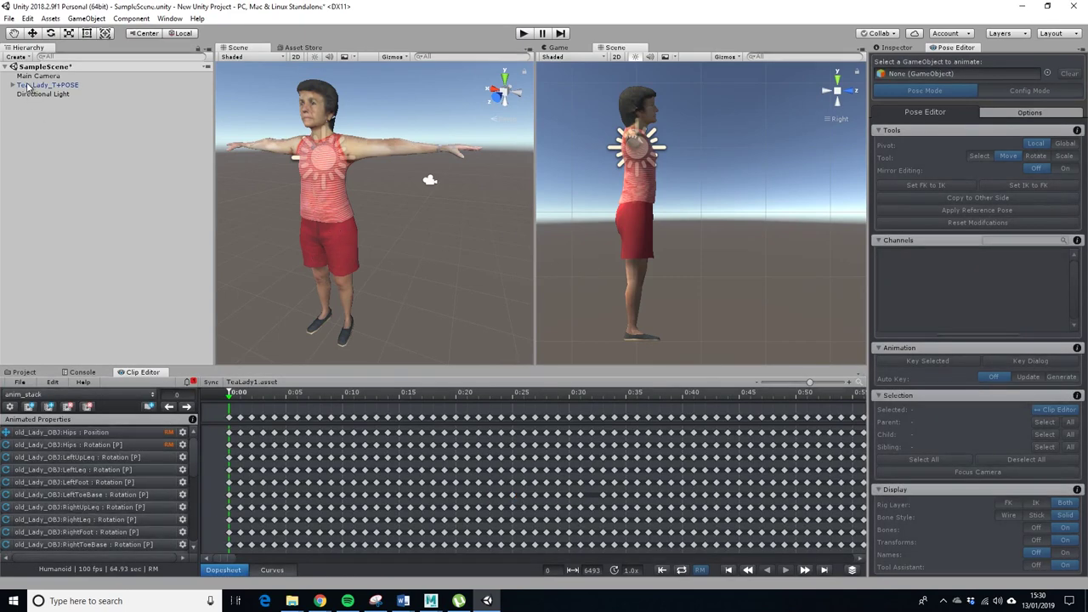
left_click_drag(827, 85, 899, 80)
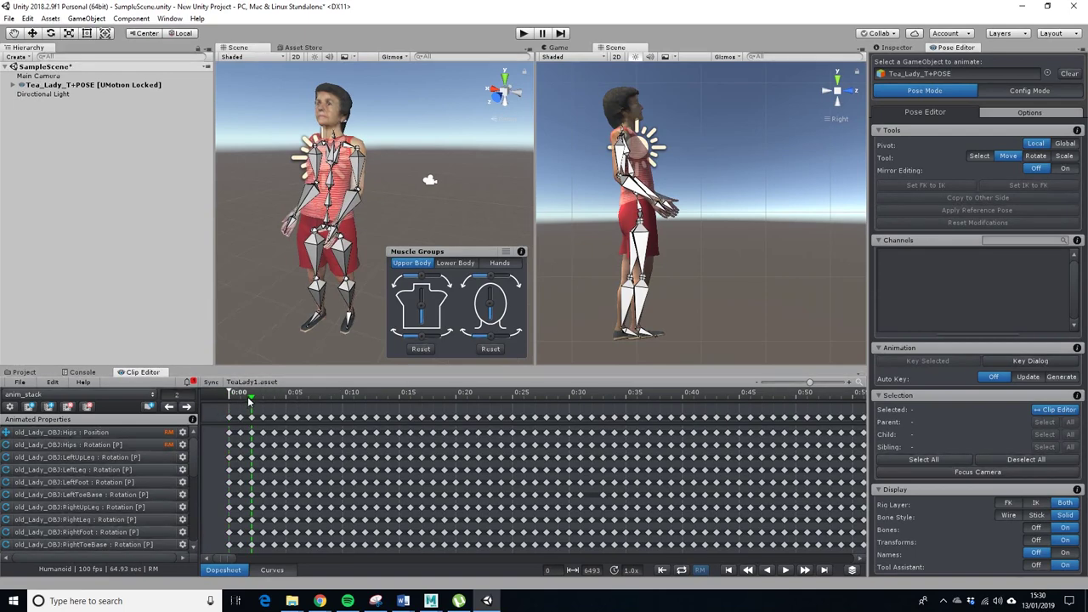
- Play the anim_stack clip in UMotion, restart it with the side view active, and watch Tea_Lady animate from the side
left_click(785, 569)
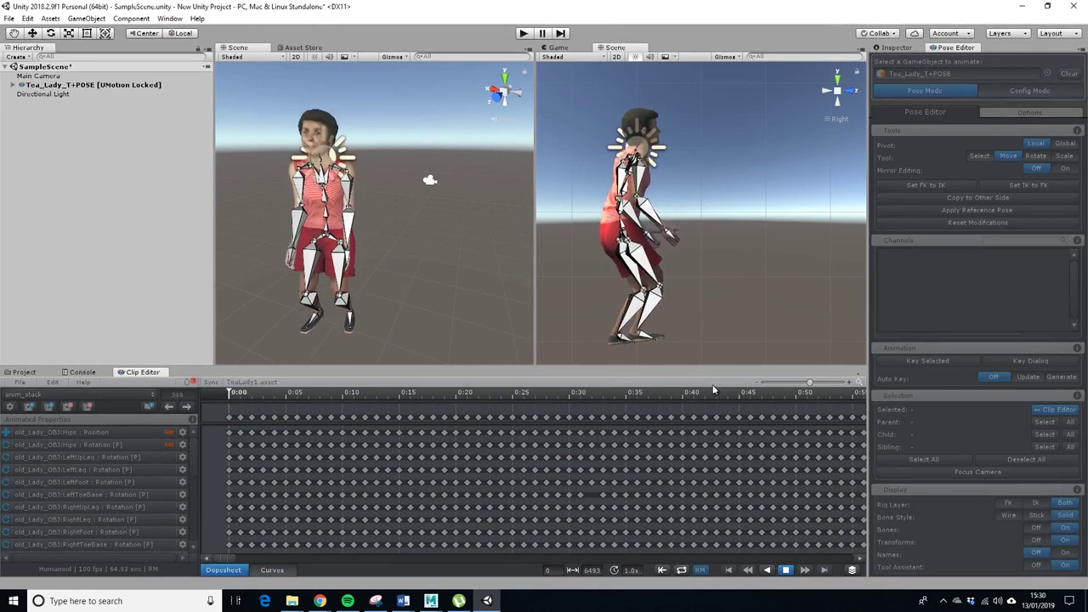
left_click(786, 571)
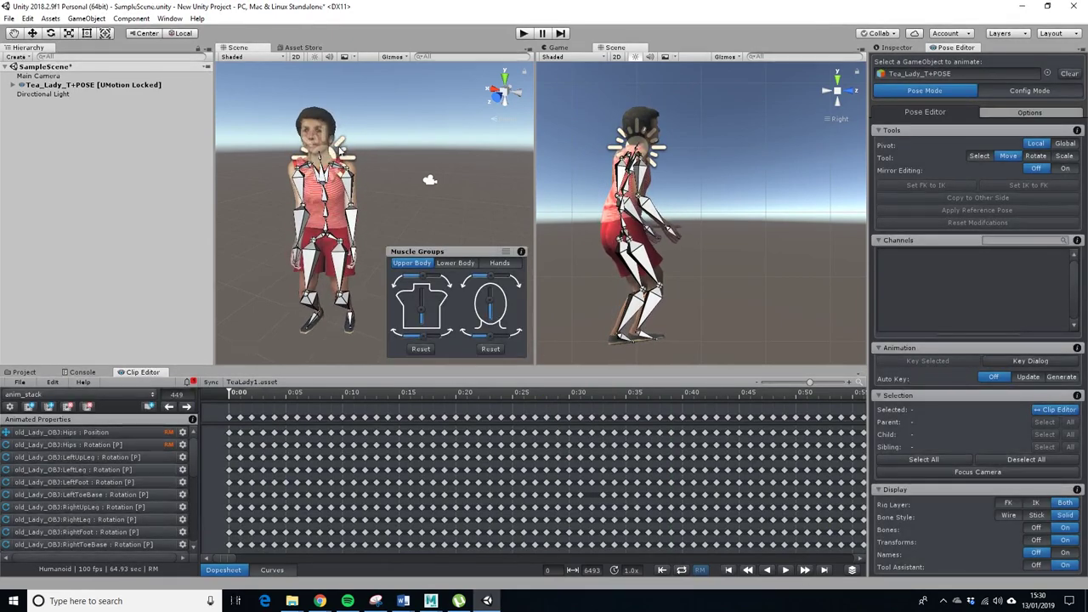
left_click(129, 95)
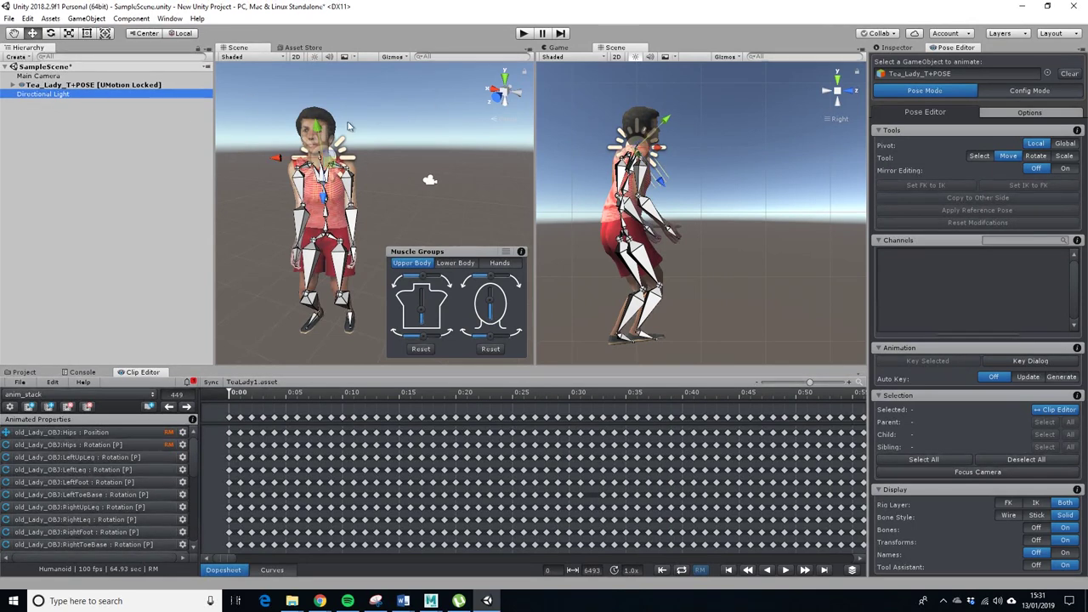
left_click(688, 117)
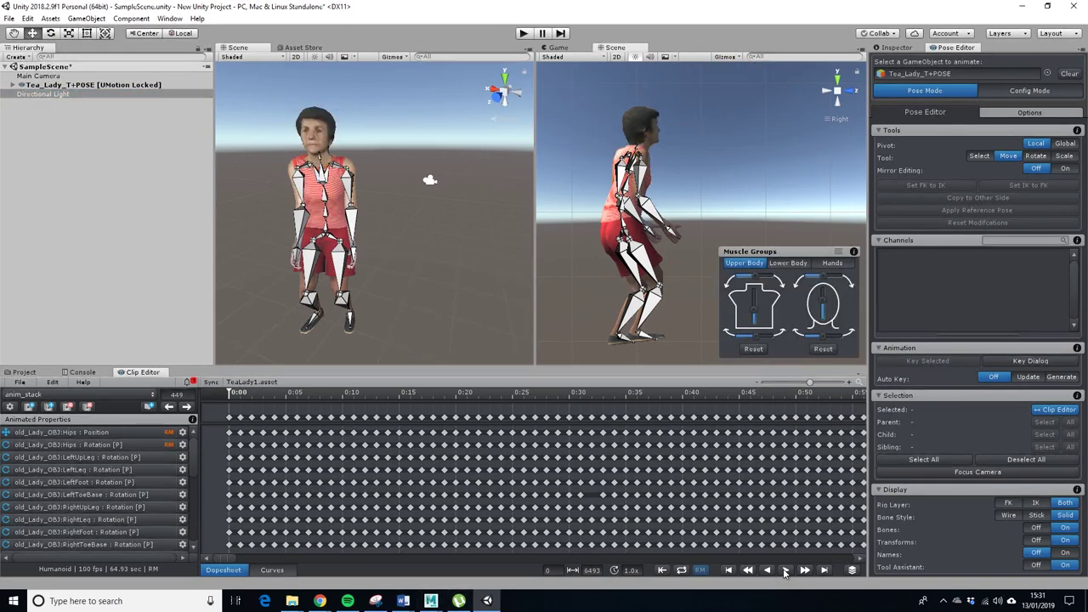
left_click(767, 569)
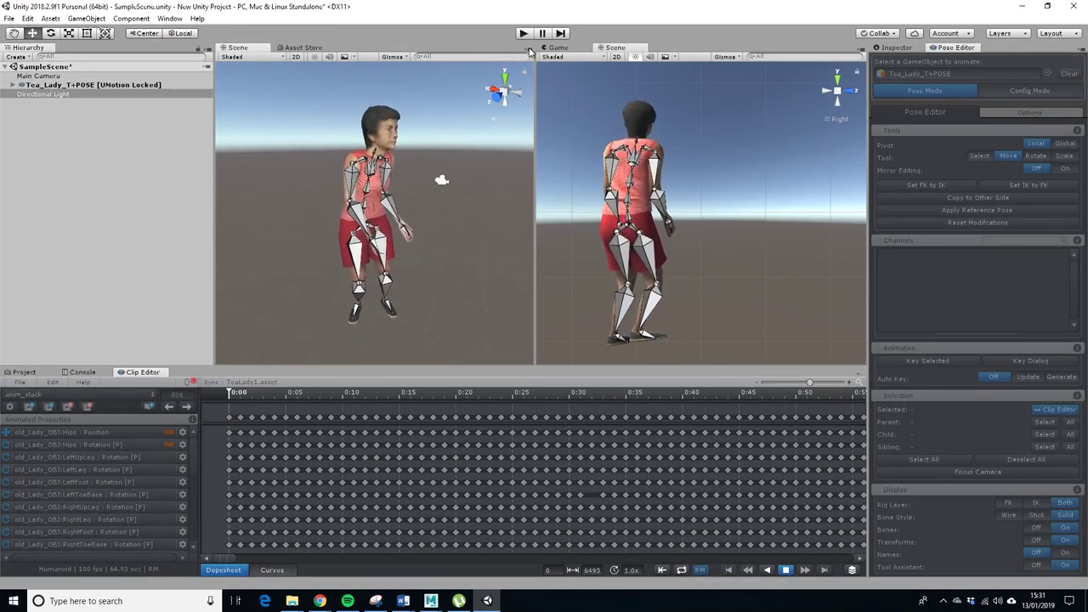
left_click_drag(318, 221, 282, 209, "alt")
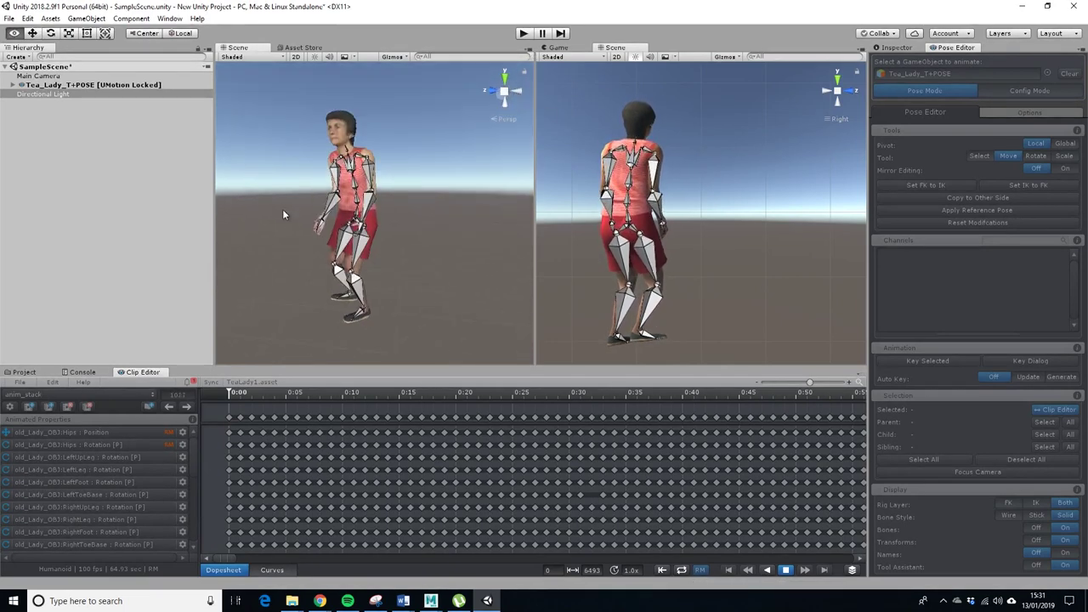